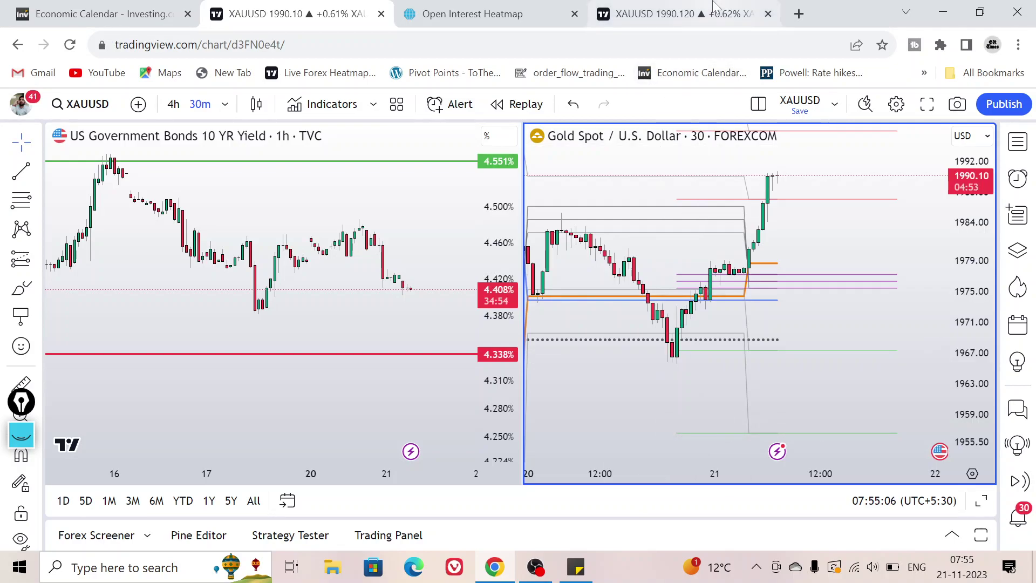
Step: Bring up the daily XAUUSD chart from OANDA with the latest candles in view
{"action": "left_click", "coordinate": [672, 13]}
{"action": "scroll", "coordinate": [540, 324], "scroll_direction": "up", "scroll_amount": 1}
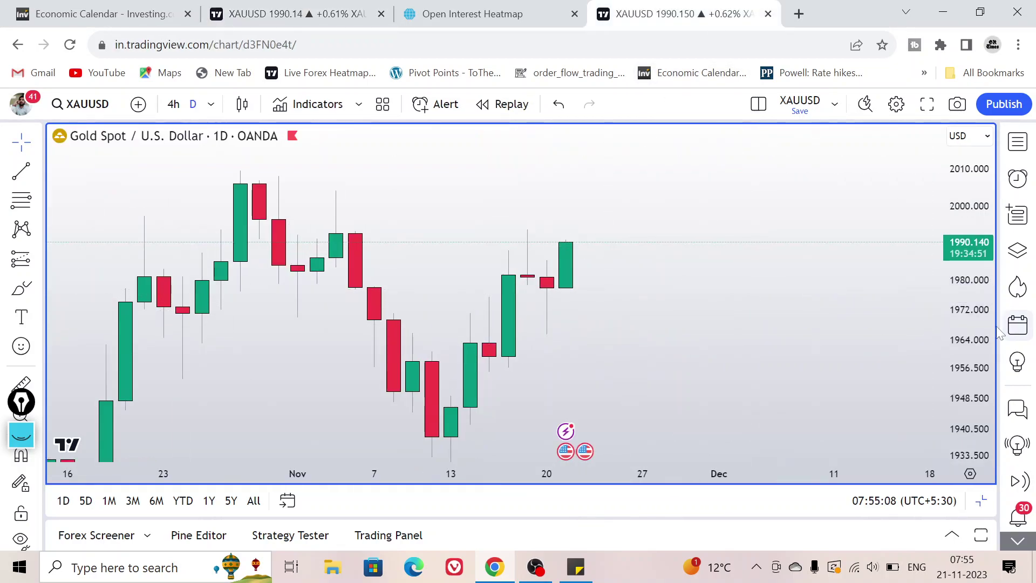
{"action": "left_click_drag", "start_coordinate": [817, 318], "coordinate": [874, 275]}
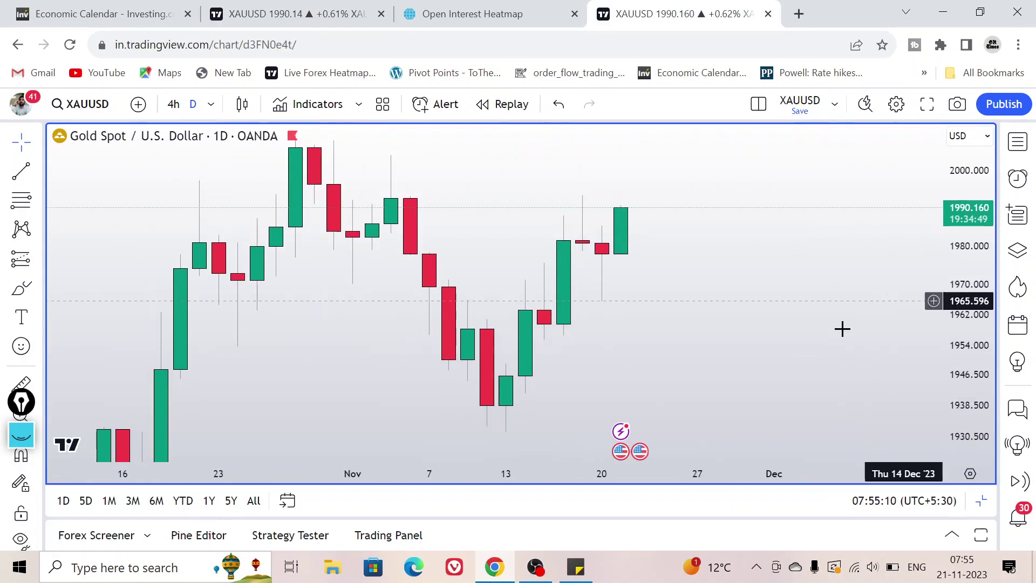
Step: Draw annotation-pen arrows at the recent daily candles' upper wicks and the last red candle's lower wick, and circle 1970 on the price scale
{"action": "left_click", "coordinate": [24, 399]}
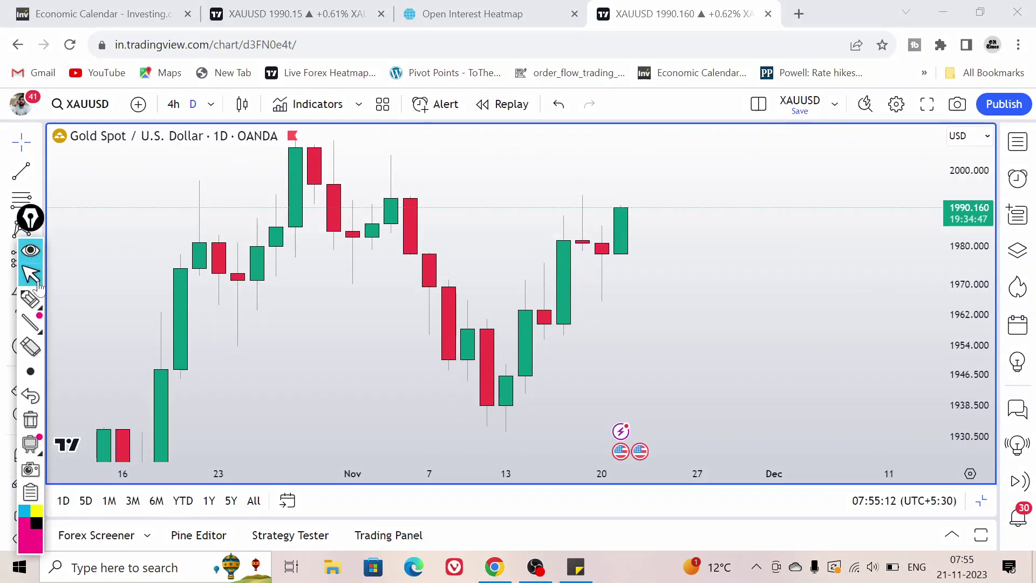
{"action": "left_click", "coordinate": [29, 300]}
{"action": "mouse_move", "coordinate": [588, 201]}
{"action": "left_mouse_down"}
{"action": "mouse_move", "coordinate": [634, 187]}
{"action": "mouse_move", "coordinate": [585, 200]}
{"action": "mouse_move", "coordinate": [610, 210]}
{"action": "left_mouse_up"}
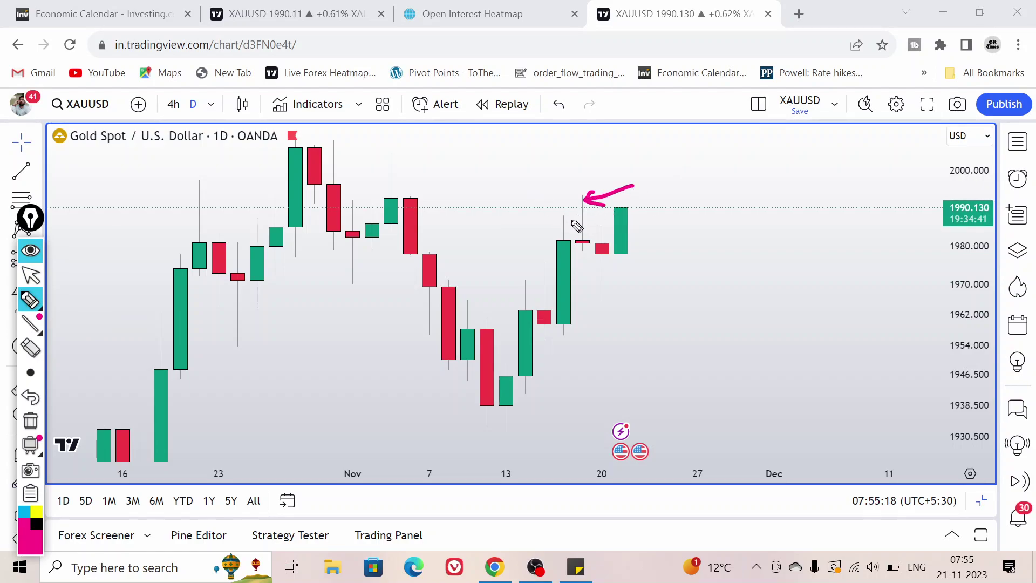
{"action": "left_click_drag", "start_coordinate": [547, 201], "coordinate": [570, 213]}
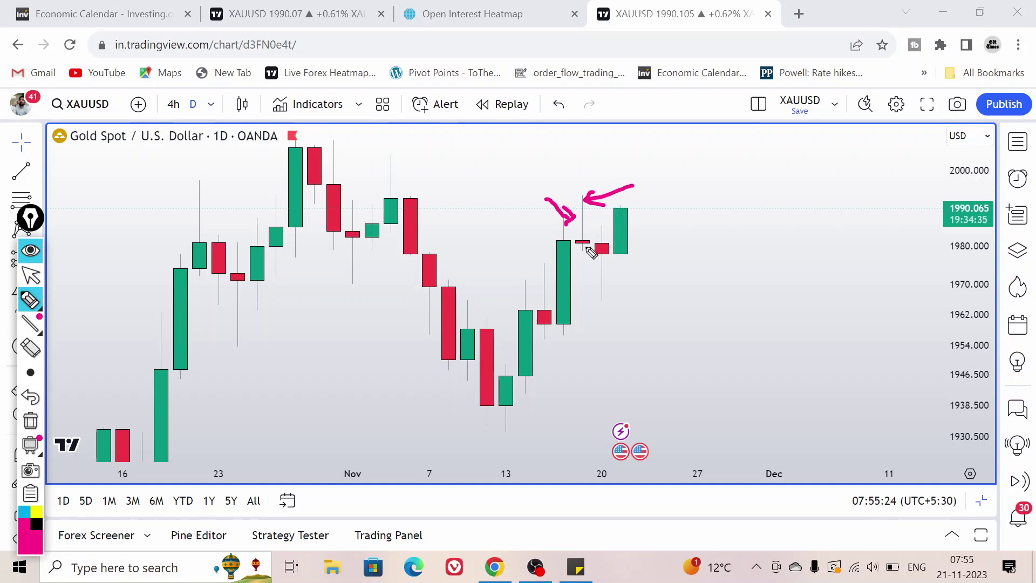
{"action": "mouse_move", "coordinate": [596, 189]}
{"action": "left_mouse_down"}
{"action": "mouse_move", "coordinate": [634, 160]}
{"action": "mouse_move", "coordinate": [592, 174]}
{"action": "left_mouse_up"}
{"action": "mouse_move", "coordinate": [604, 295]}
{"action": "left_mouse_down"}
{"action": "mouse_move", "coordinate": [616, 328]}
{"action": "mouse_move", "coordinate": [604, 291]}
{"action": "mouse_move", "coordinate": [626, 305]}
{"action": "left_mouse_up"}
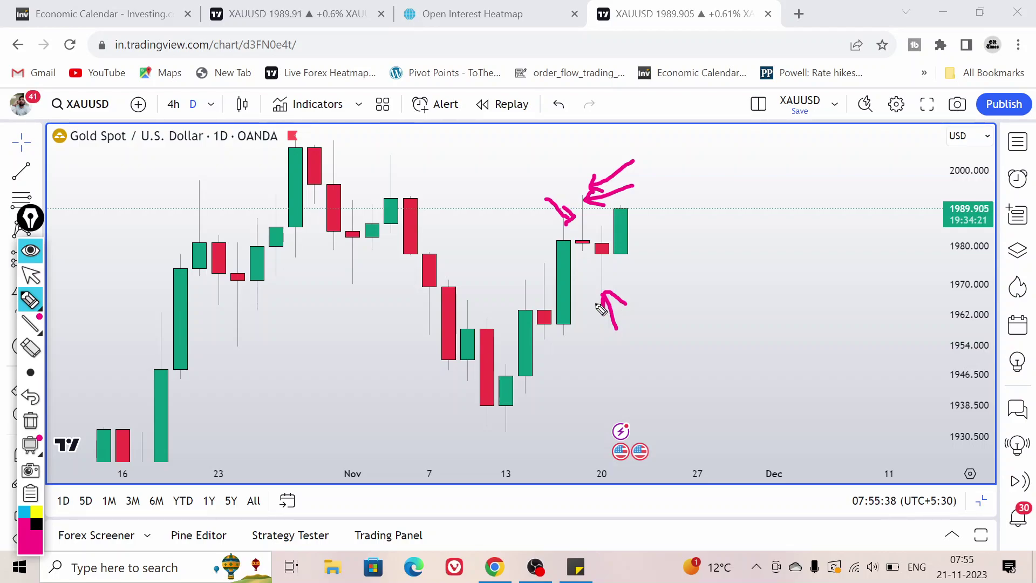
{"action": "mouse_move", "coordinate": [967, 274]}
{"action": "left_mouse_down"}
{"action": "mouse_move", "coordinate": [954, 284]}
{"action": "mouse_move", "coordinate": [964, 264]}
{"action": "mouse_move", "coordinate": [929, 266]}
{"action": "left_mouse_up"}
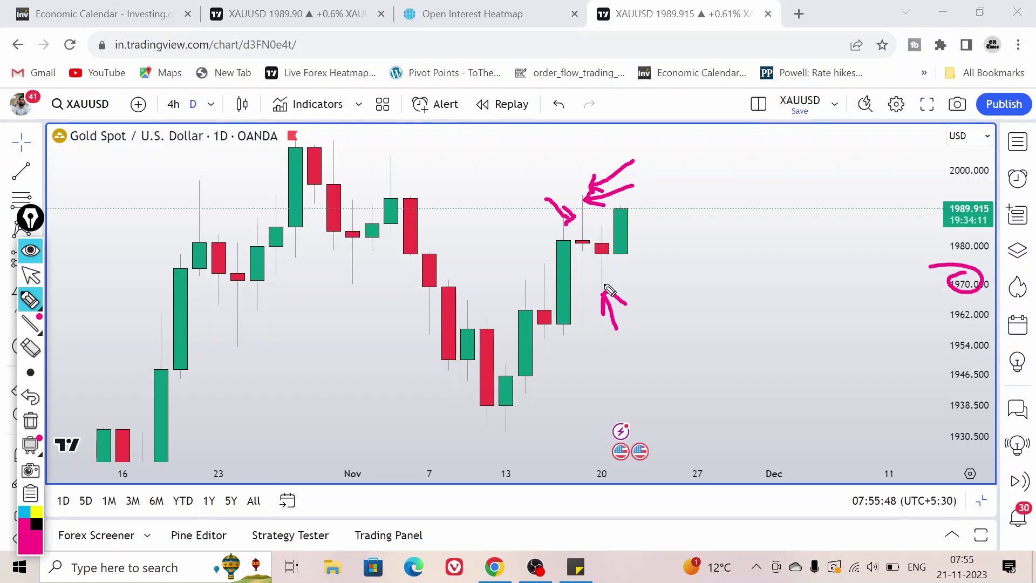
Step: Return to the two-pane bond yield and gold layout and maximize the 30-minute gold chart
{"action": "left_click", "coordinate": [38, 285]}
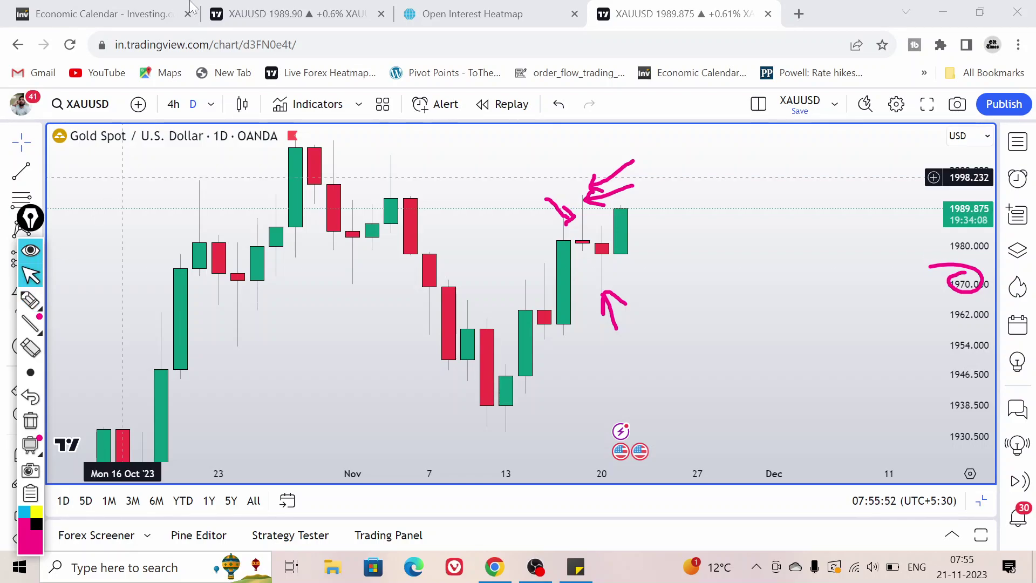
{"action": "left_click", "coordinate": [291, 13]}
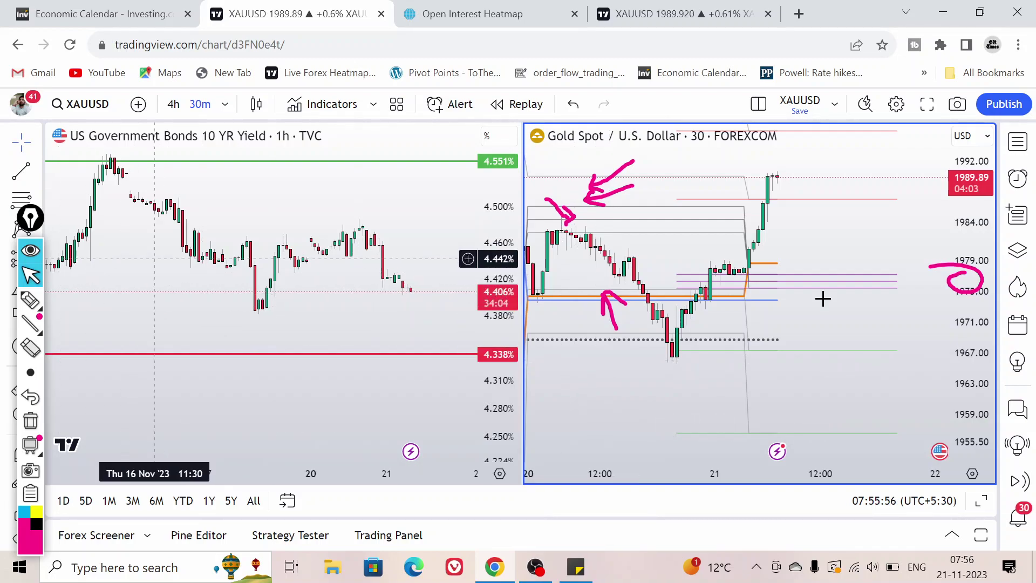
{"action": "left_click", "coordinate": [981, 501]}
Step: Underline the 30m interval with the annotation pen and erase the arrows drawn over the candles
{"action": "mouse_move", "coordinate": [33, 330]}
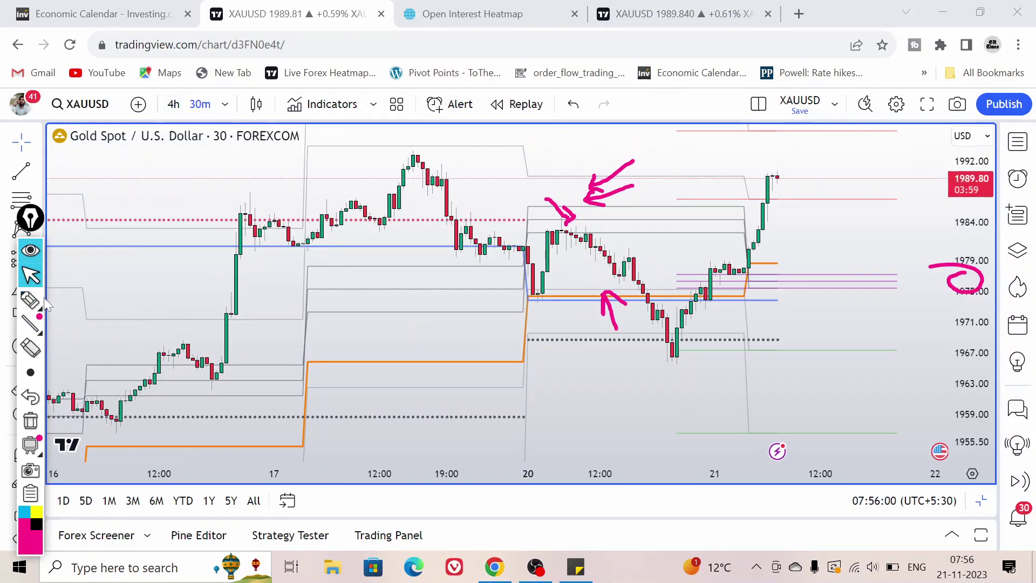
{"action": "left_click", "coordinate": [30, 299]}
{"action": "left_click_drag", "start_coordinate": [177, 115], "coordinate": [241, 115]}
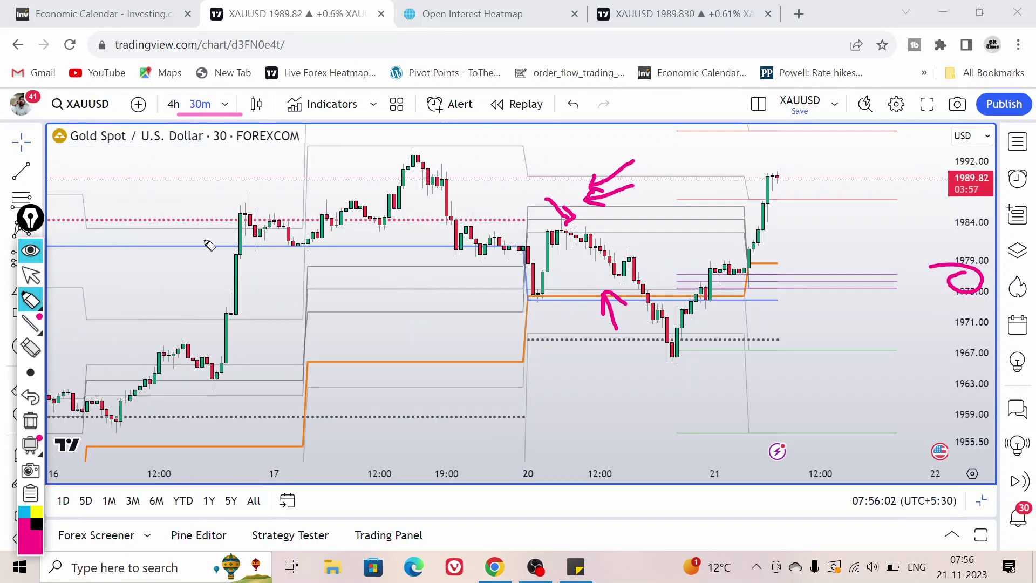
{"action": "left_click", "coordinate": [57, 302]}
{"action": "left_click_drag", "start_coordinate": [629, 163], "coordinate": [565, 215]}
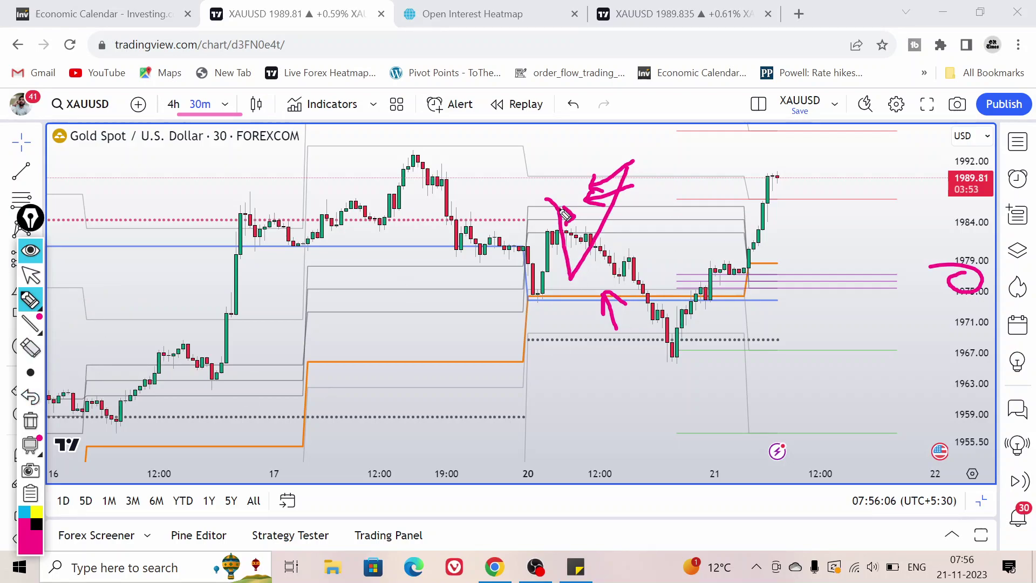
{"action": "left_click", "coordinate": [30, 348]}
{"action": "mouse_move", "coordinate": [604, 162]}
{"action": "left_mouse_down"}
{"action": "mouse_move", "coordinate": [572, 232]}
{"action": "mouse_move", "coordinate": [559, 192]}
{"action": "mouse_move", "coordinate": [612, 310]}
{"action": "left_mouse_up"}
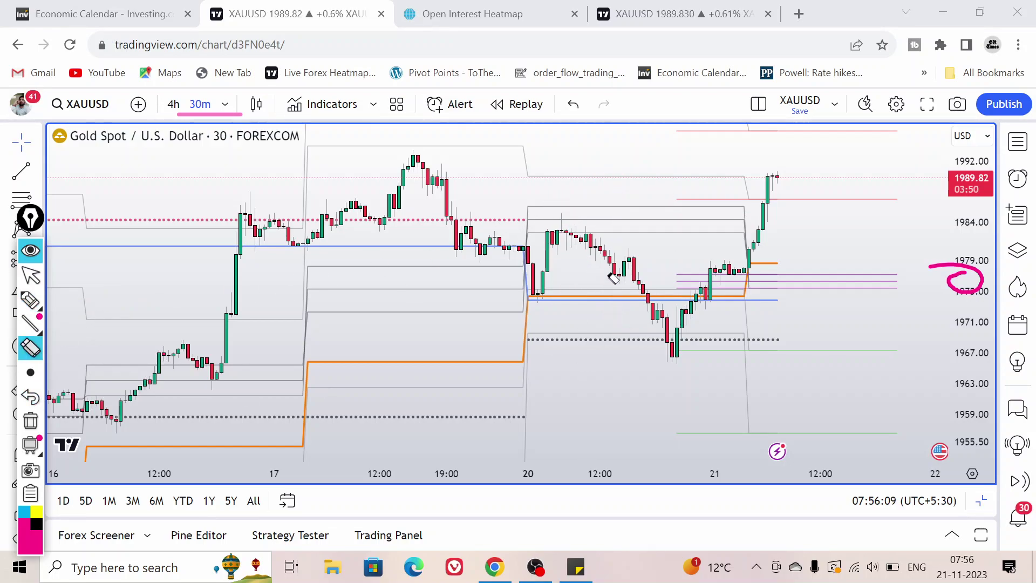
Step: Circle three spots in the resistance band near 1984 and draw arrows marking the bounce from the first low of 20 November
{"action": "left_click", "coordinate": [31, 299]}
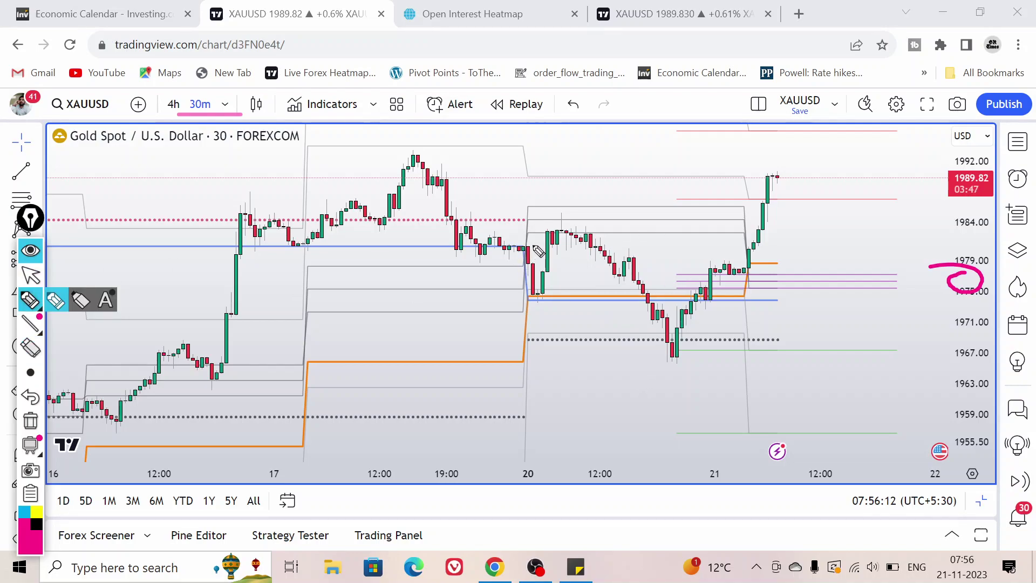
{"action": "left_click", "coordinate": [617, 208]}
{"action": "mouse_move", "coordinate": [617, 207]}
{"action": "left_mouse_down"}
{"action": "mouse_move", "coordinate": [630, 218]}
{"action": "mouse_move", "coordinate": [622, 205]}
{"action": "left_mouse_up"}
{"action": "left_click_drag", "start_coordinate": [686, 208], "coordinate": [673, 206]}
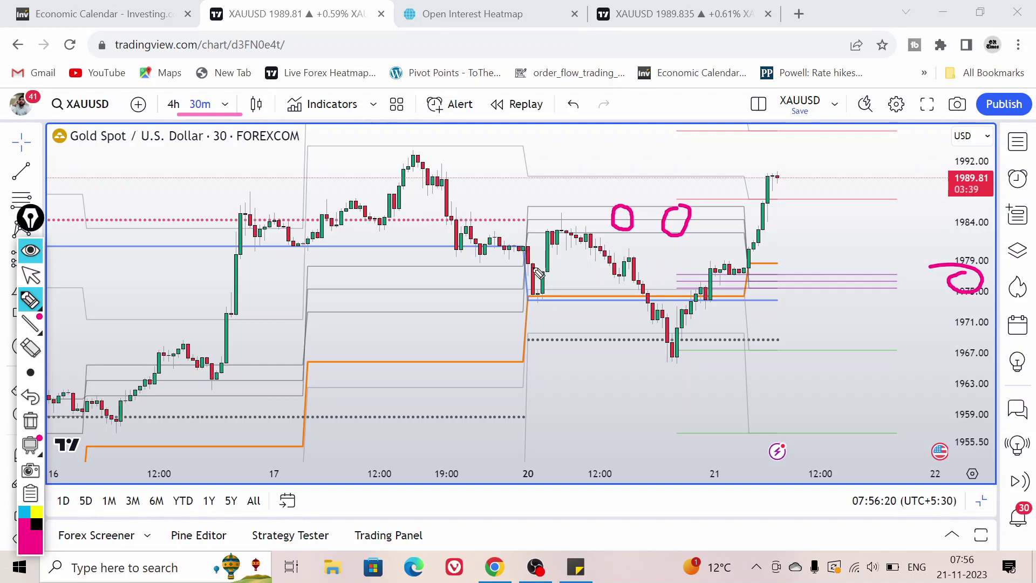
{"action": "mouse_move", "coordinate": [538, 303]}
{"action": "left_mouse_down"}
{"action": "mouse_move", "coordinate": [547, 301]}
{"action": "mouse_move", "coordinate": [532, 299]}
{"action": "mouse_move", "coordinate": [549, 305]}
{"action": "left_mouse_up"}
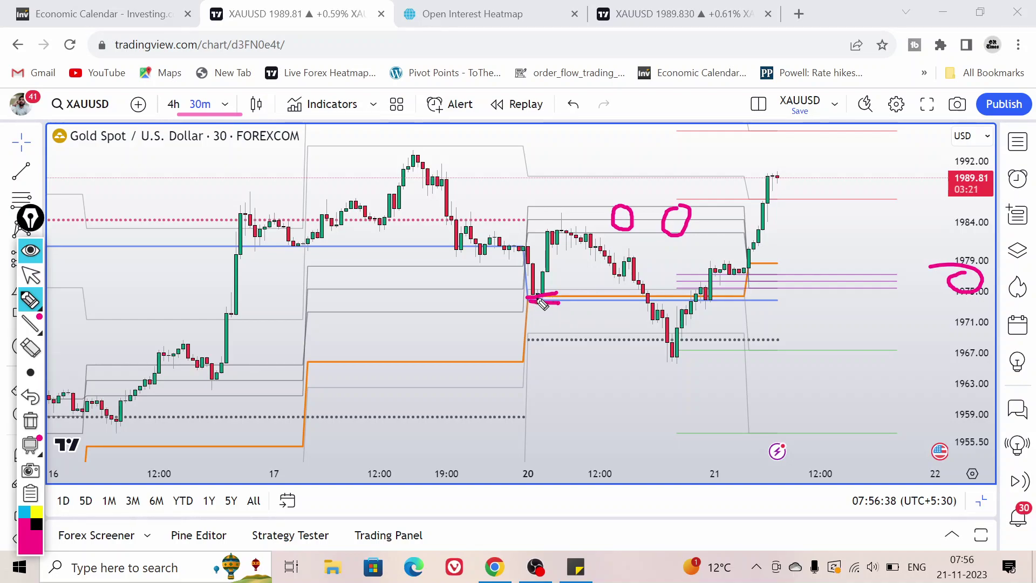
{"action": "mouse_move", "coordinate": [561, 294]}
{"action": "left_mouse_down"}
{"action": "mouse_move", "coordinate": [568, 263]}
{"action": "mouse_move", "coordinate": [553, 257]}
{"action": "left_mouse_up"}
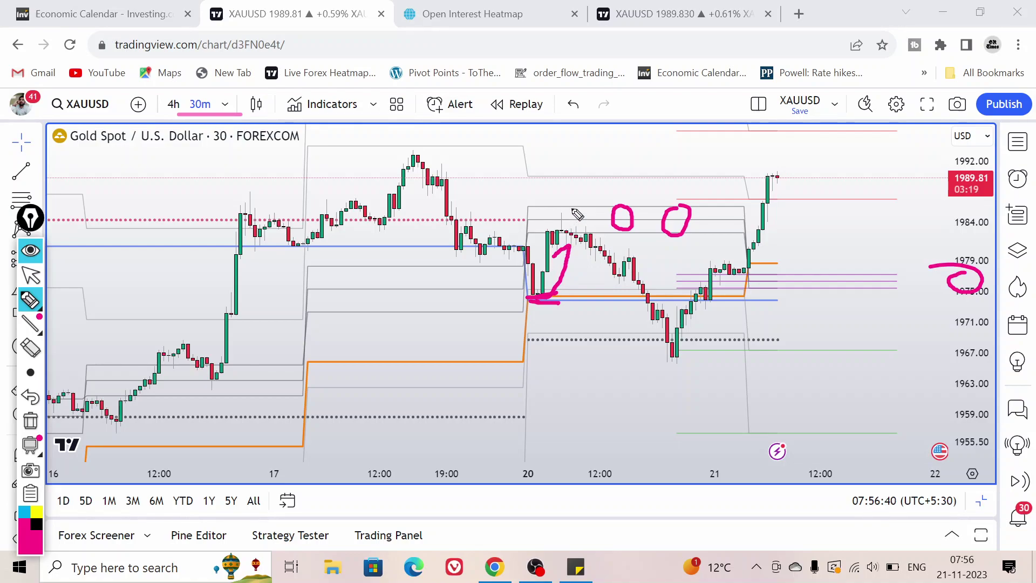
{"action": "mouse_move", "coordinate": [560, 212]}
{"action": "left_mouse_down"}
{"action": "mouse_move", "coordinate": [572, 229]}
{"action": "mouse_move", "coordinate": [553, 225]}
{"action": "left_mouse_up"}
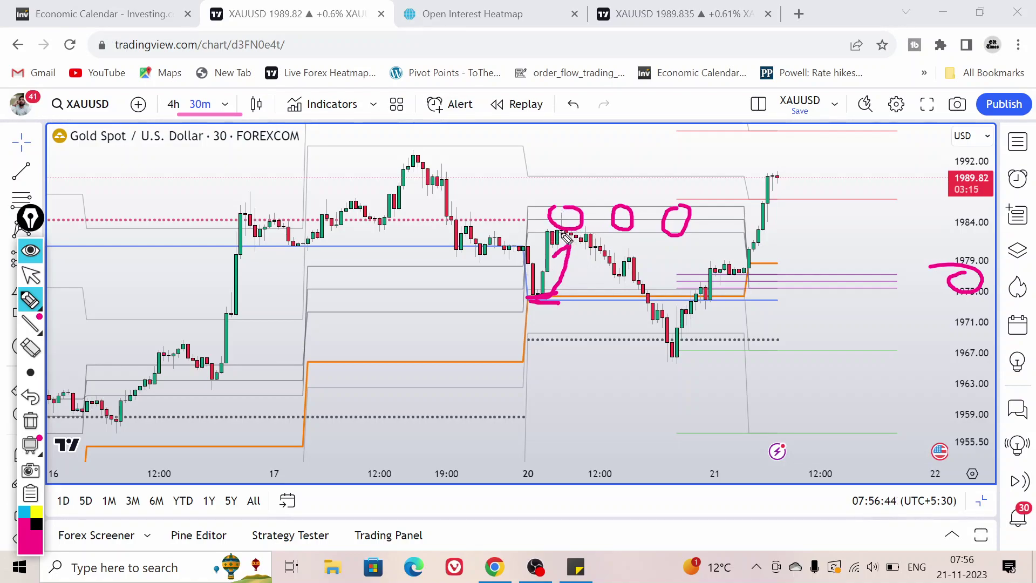
Step: Trace the fall to the dotted support line and the rebound with arrows, and draw a horizontal line across the circled band
{"action": "mouse_move", "coordinate": [569, 233]}
{"action": "left_mouse_down"}
{"action": "mouse_move", "coordinate": [643, 329]}
{"action": "mouse_move", "coordinate": [617, 317]}
{"action": "mouse_move", "coordinate": [653, 323]}
{"action": "left_mouse_up"}
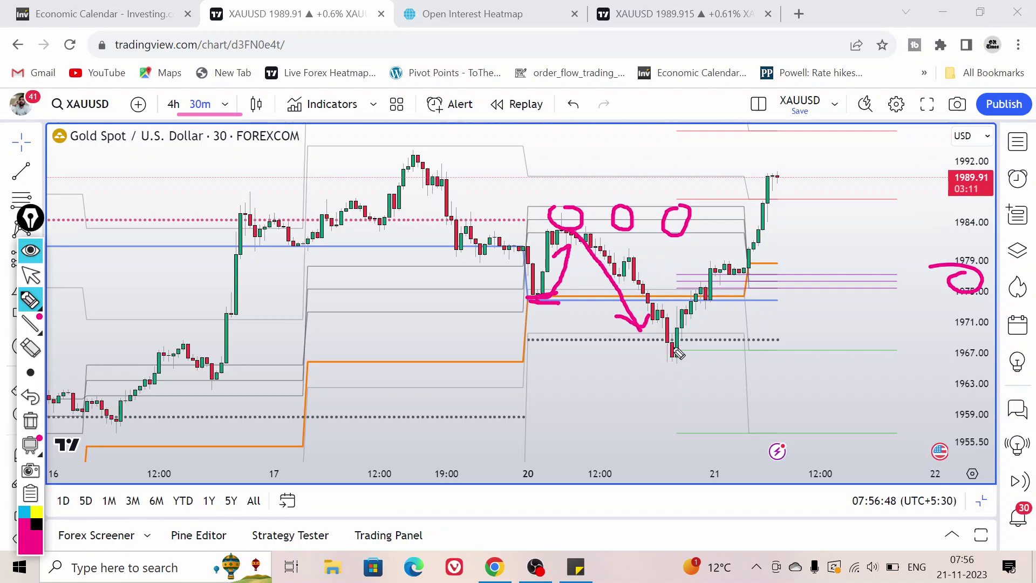
{"action": "mouse_move", "coordinate": [609, 382]}
{"action": "left_mouse_down"}
{"action": "mouse_move", "coordinate": [618, 337]}
{"action": "mouse_move", "coordinate": [639, 358]}
{"action": "left_mouse_up"}
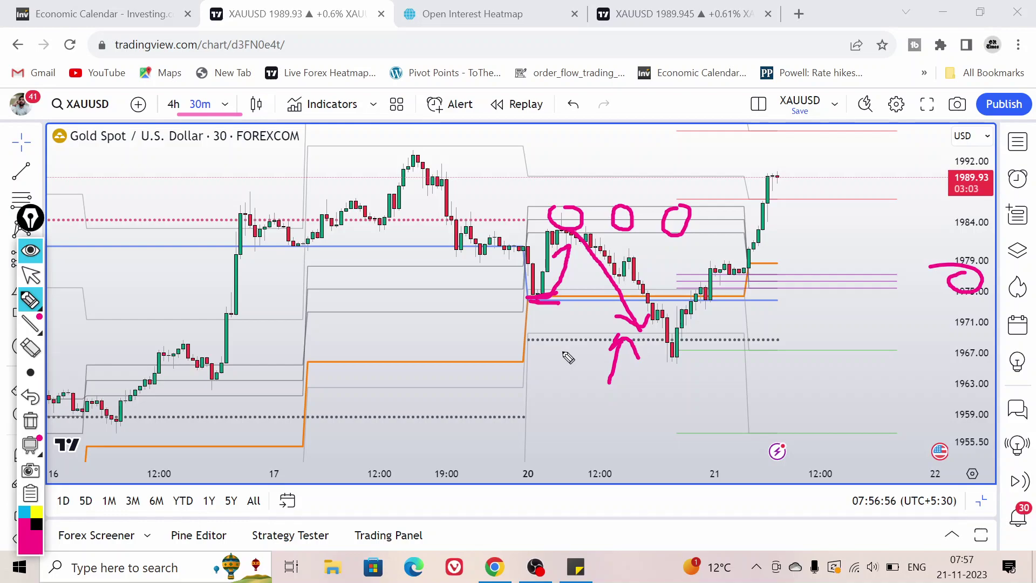
{"action": "mouse_move", "coordinate": [657, 341]}
{"action": "left_mouse_down"}
{"action": "mouse_move", "coordinate": [662, 356]}
{"action": "mouse_move", "coordinate": [691, 360]}
{"action": "mouse_move", "coordinate": [690, 346]}
{"action": "mouse_move", "coordinate": [711, 336]}
{"action": "mouse_move", "coordinate": [726, 297]}
{"action": "mouse_move", "coordinate": [733, 316]}
{"action": "left_mouse_up"}
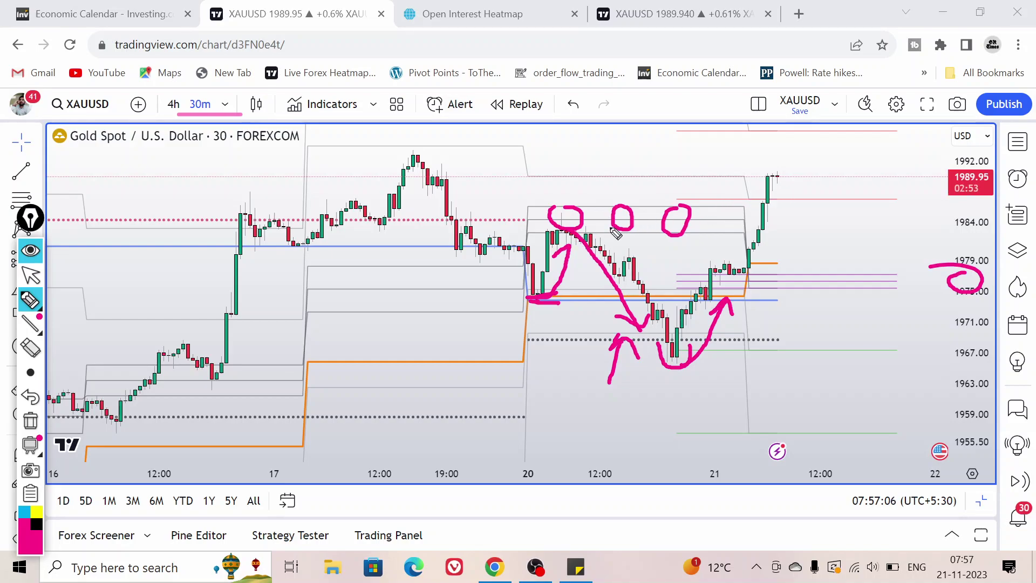
{"action": "left_click_drag", "start_coordinate": [547, 216], "coordinate": [859, 215]}
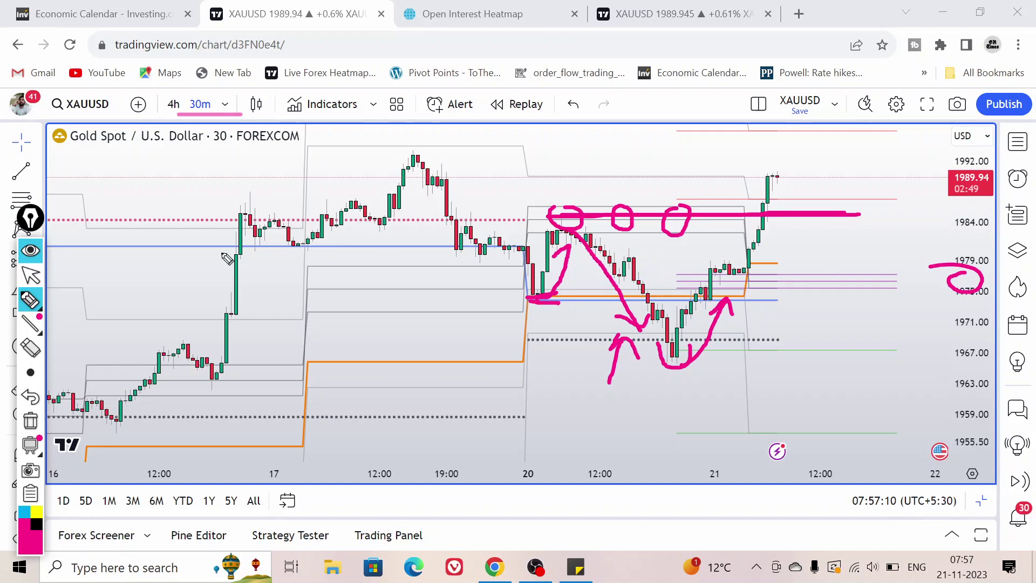
Step: Erase the circles, arrows and horizontal line from the gold chart, clear the price-scale circle, and put away the annotation pen
{"action": "left_click", "coordinate": [30, 348]}
{"action": "mouse_move", "coordinate": [695, 197]}
{"action": "left_mouse_down"}
{"action": "mouse_move", "coordinate": [658, 204]}
{"action": "mouse_move", "coordinate": [555, 317]}
{"action": "left_mouse_up"}
{"action": "left_click", "coordinate": [625, 217]}
{"action": "left_click", "coordinate": [726, 300]}
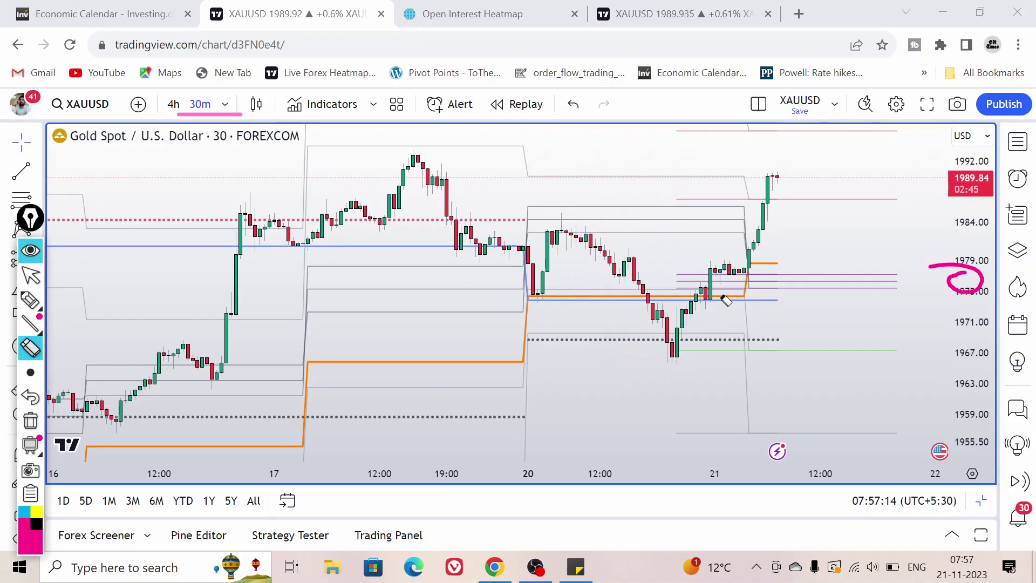
{"action": "left_click", "coordinate": [980, 272]}
{"action": "left_click", "coordinate": [32, 277]}
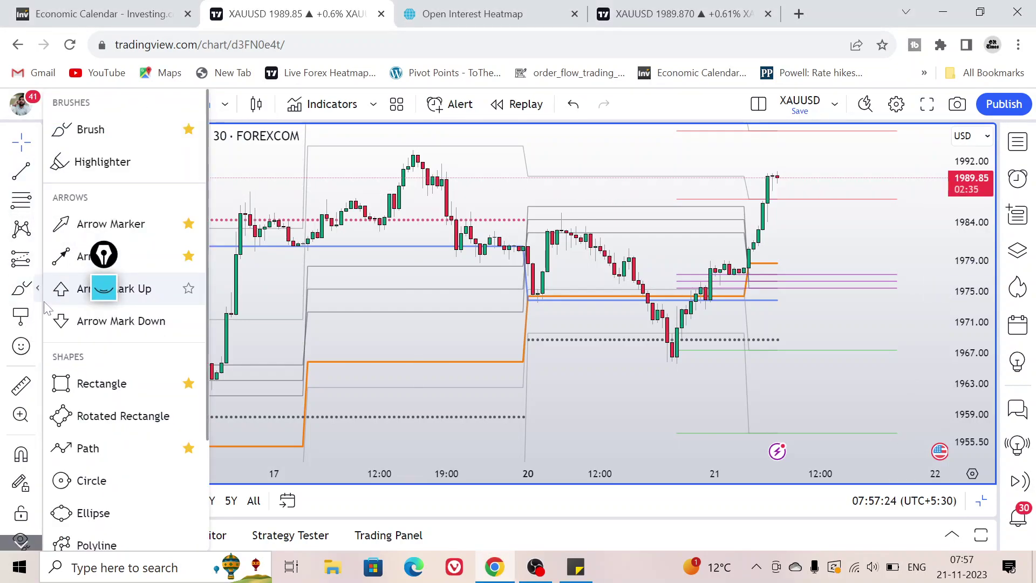
Step: Add a price note for 1978.71 at the end of the orange line, with its label above the line
{"action": "left_click", "coordinate": [27, 319]}
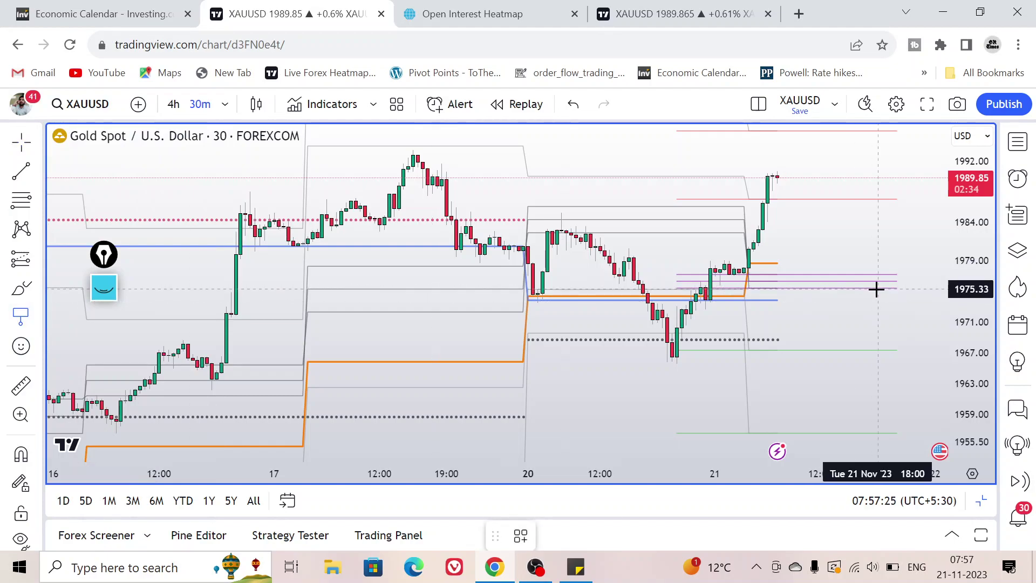
{"action": "left_click", "coordinate": [777, 263]}
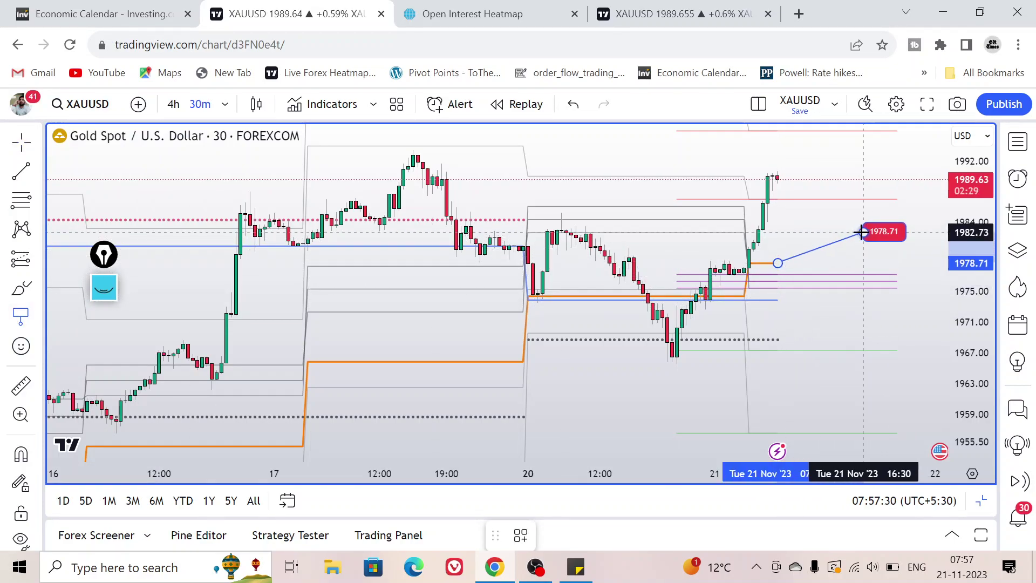
{"action": "left_click", "coordinate": [863, 232]}
{"action": "left_click", "coordinate": [830, 301]}
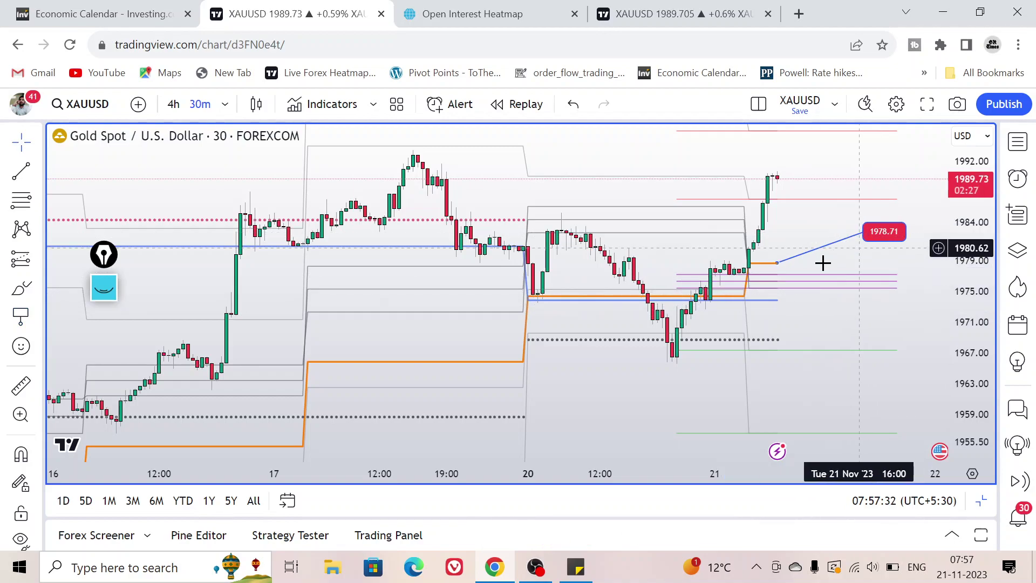
Step: Add a price note for 1976.28 on the middle purple line, with its label up beside the 1978.71 note
{"action": "left_click", "coordinate": [21, 317]}
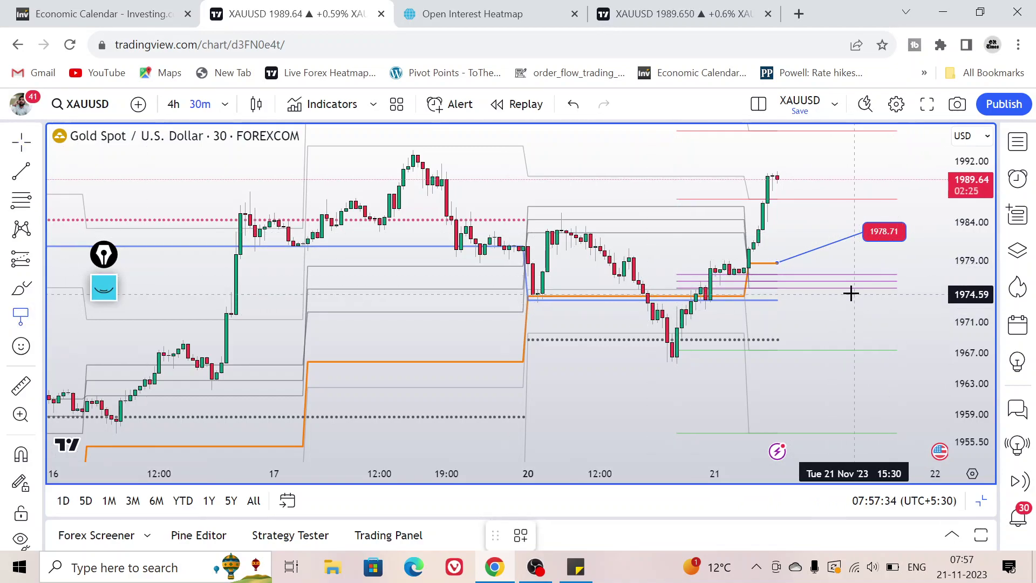
{"action": "left_click", "coordinate": [834, 280]}
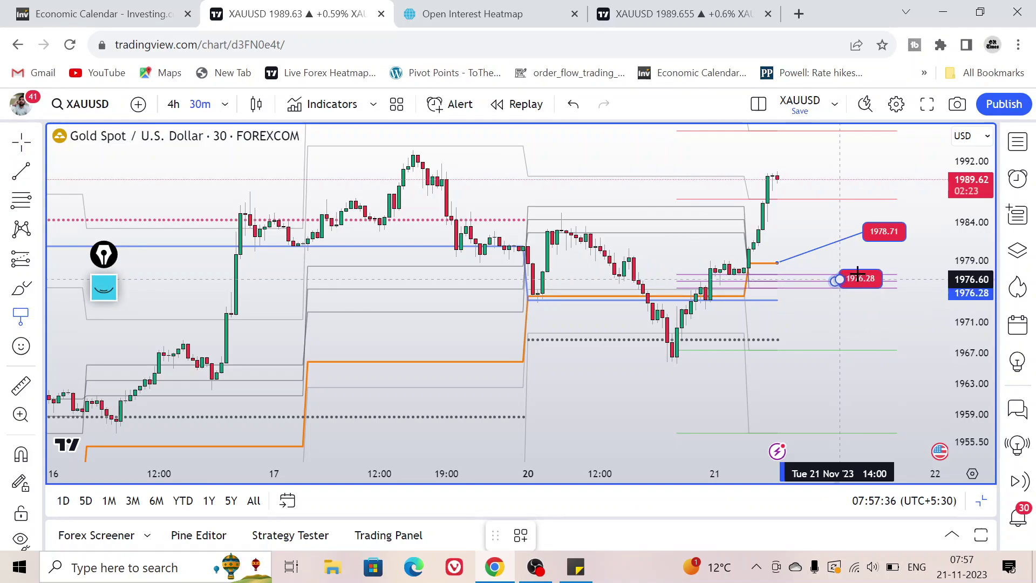
{"action": "left_click", "coordinate": [906, 252]}
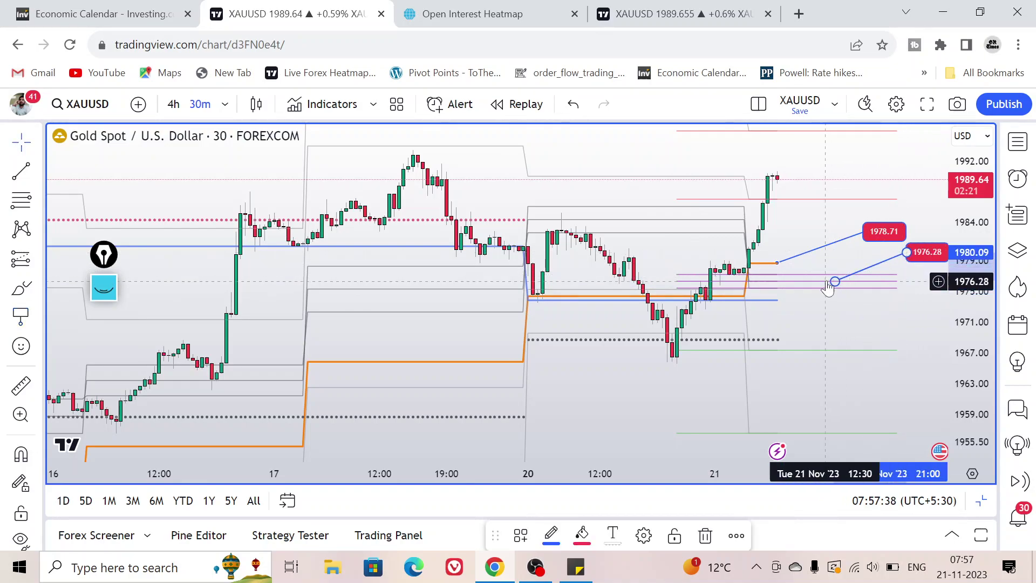
Step: Add a price note for 1973.86 near the end of the blue line, with its label below the line
{"action": "left_click", "coordinate": [28, 320]}
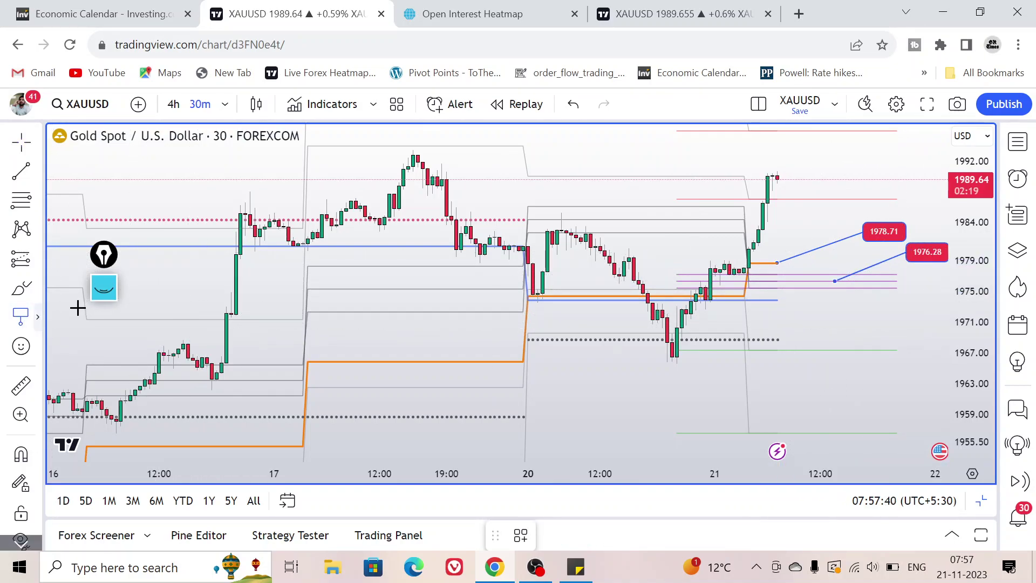
{"action": "left_click", "coordinate": [769, 299]}
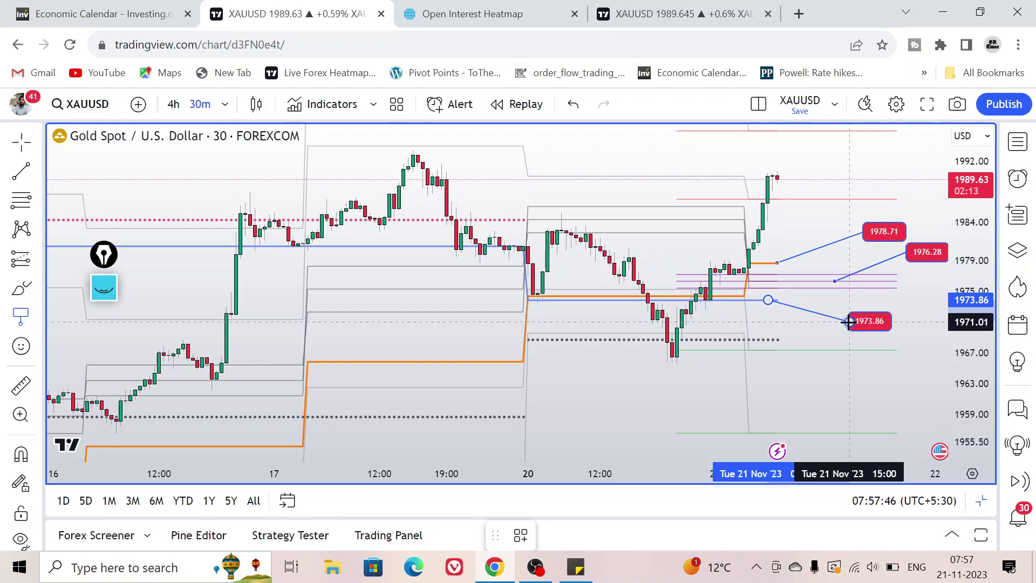
{"action": "left_click", "coordinate": [848, 322]}
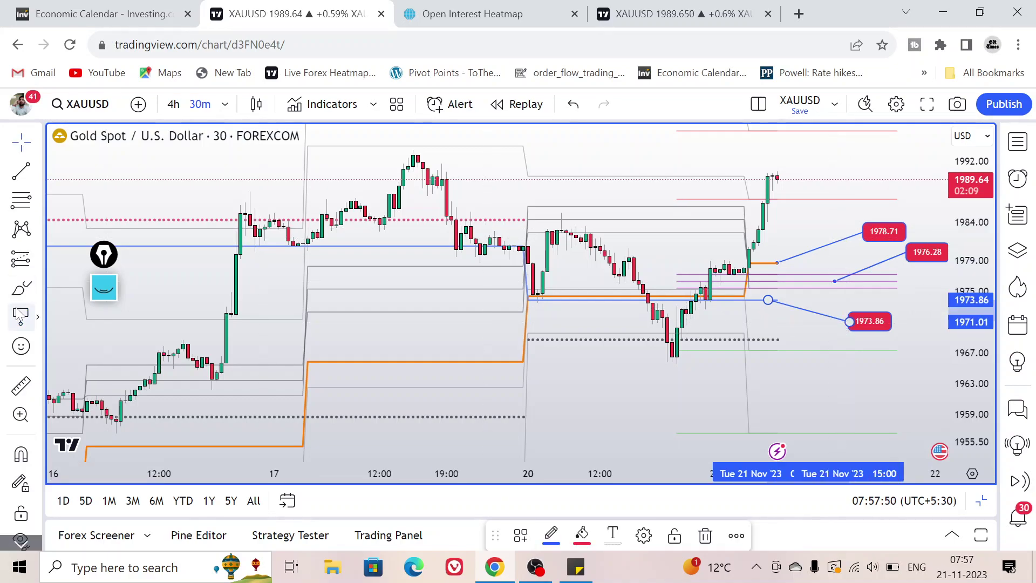
Step: Add a price note for 1968.80 on the black dotted line, with its label below the line
{"action": "left_click", "coordinate": [740, 353]}
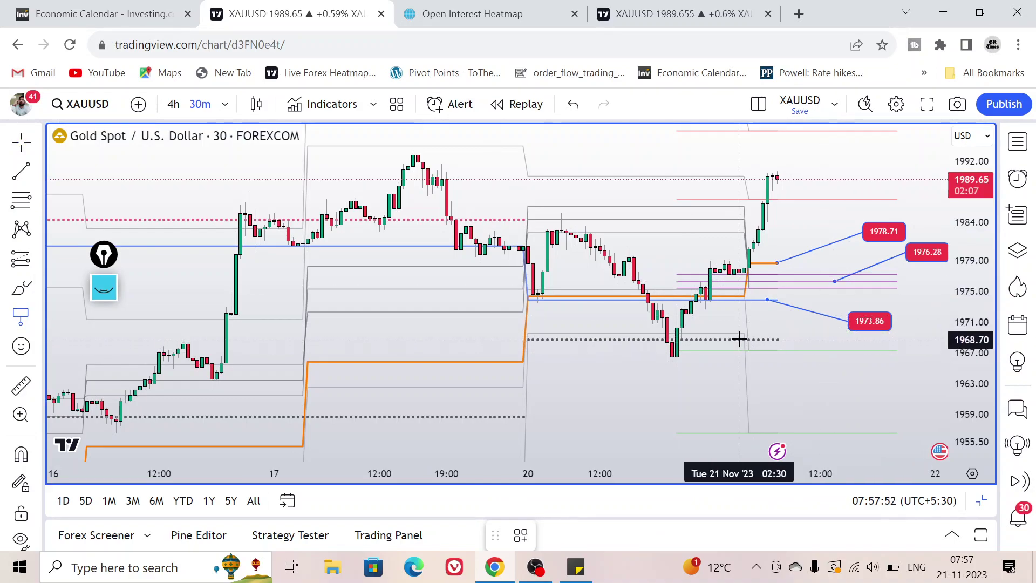
{"action": "left_click", "coordinate": [739, 339]}
{"action": "left_click", "coordinate": [811, 380]}
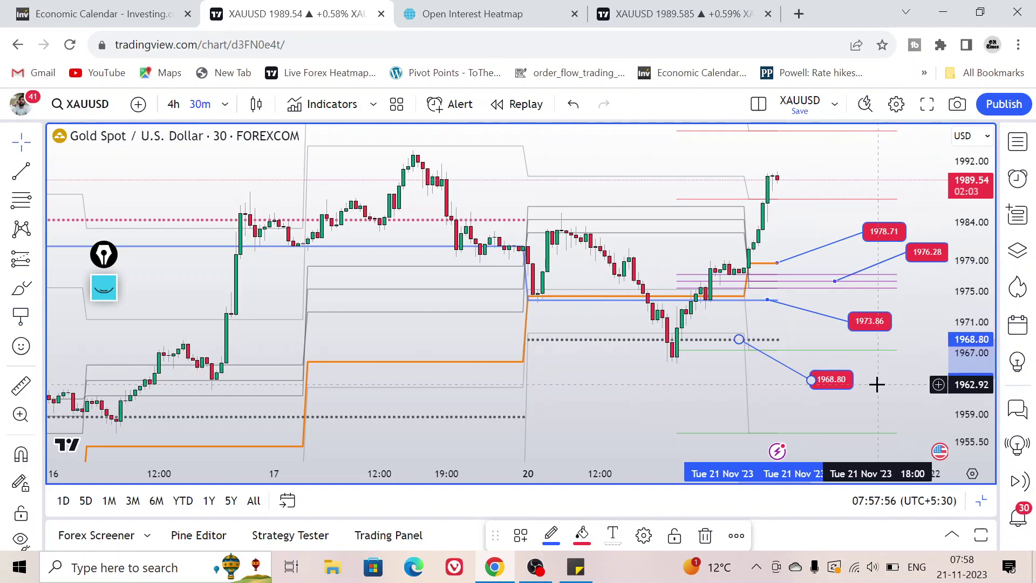
Step: Draw a pink line across from the 17 November high, with a rising breakout-and-retest arrow above it and a short pullback stroke below
{"action": "scroll", "coordinate": [735, 349], "scroll_direction": "up", "scroll_amount": 1}
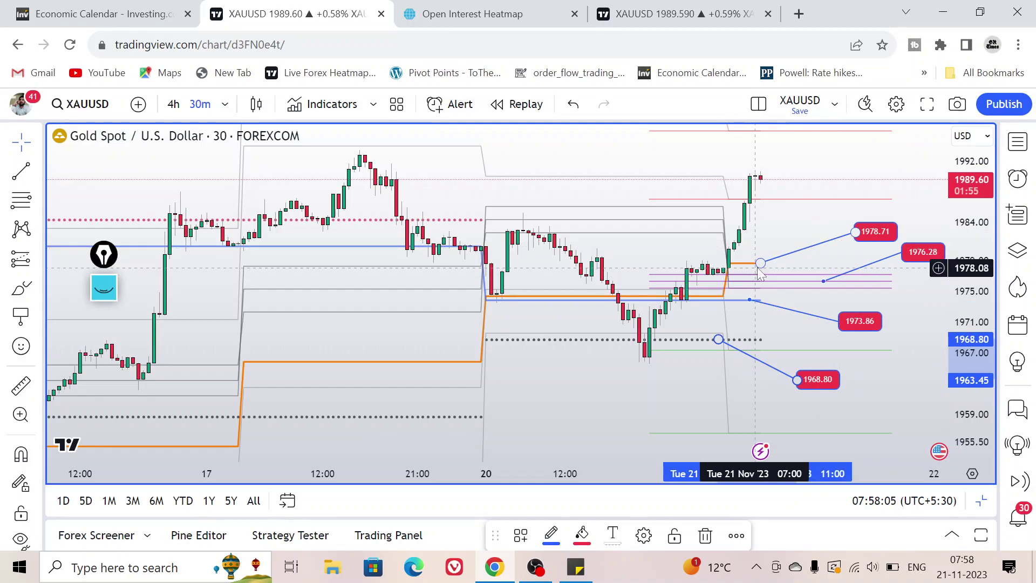
{"action": "scroll", "coordinate": [604, 173], "scroll_direction": "down", "scroll_amount": 3}
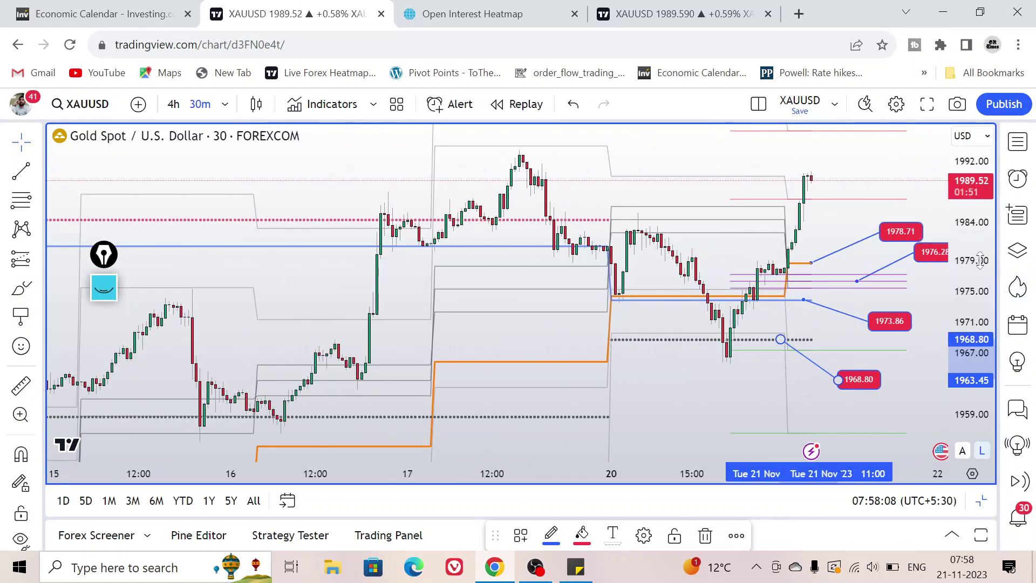
{"action": "scroll", "coordinate": [933, 259], "scroll_direction": "down", "scroll_amount": 3}
{"action": "left_click_drag", "start_coordinate": [731, 400], "coordinate": [694, 411]}
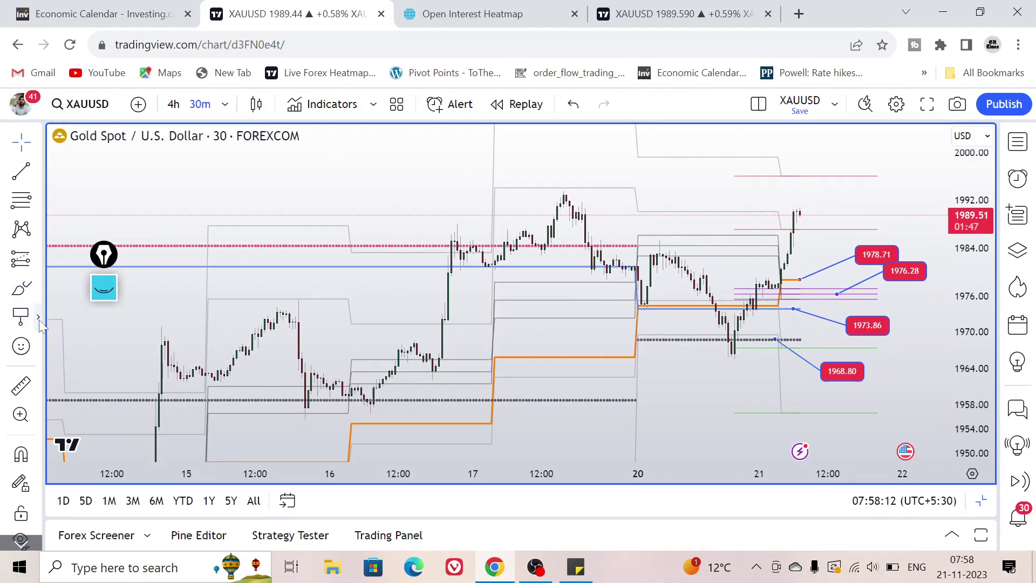
{"action": "left_click", "coordinate": [22, 289]}
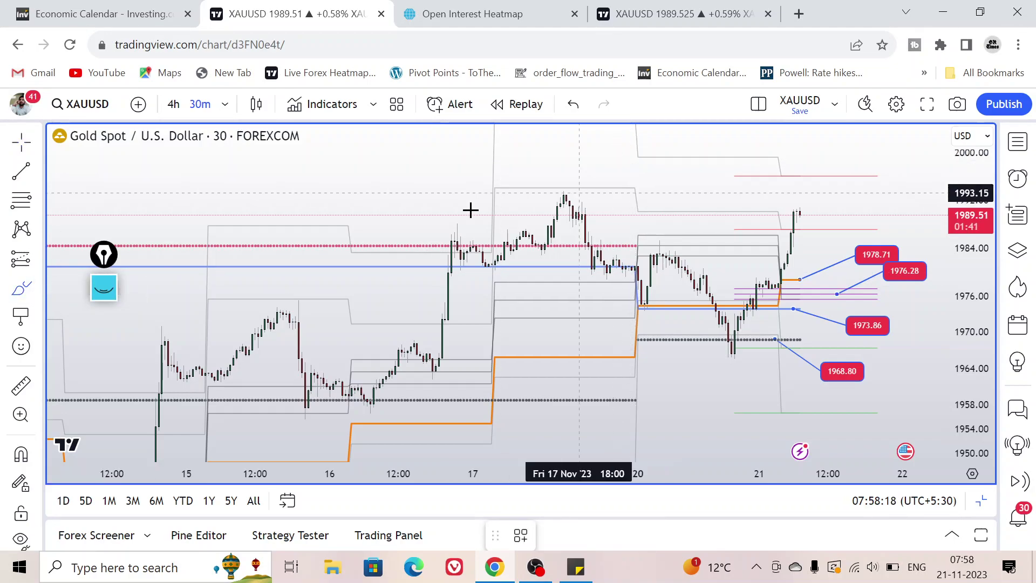
{"action": "left_click", "coordinate": [104, 287]}
{"action": "mouse_move", "coordinate": [102, 359]}
{"action": "left_click", "coordinate": [103, 336]}
{"action": "left_click_drag", "start_coordinate": [551, 192], "coordinate": [902, 192]}
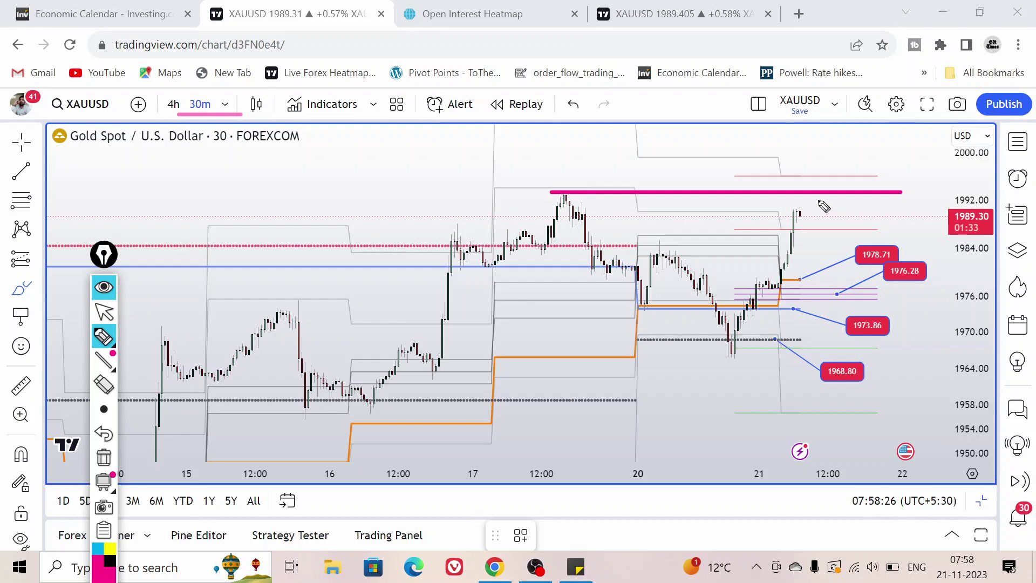
{"action": "mouse_move", "coordinate": [814, 205]}
{"action": "left_mouse_down"}
{"action": "mouse_move", "coordinate": [840, 172]}
{"action": "mouse_move", "coordinate": [892, 186]}
{"action": "mouse_move", "coordinate": [933, 123]}
{"action": "mouse_move", "coordinate": [934, 138]}
{"action": "left_mouse_up"}
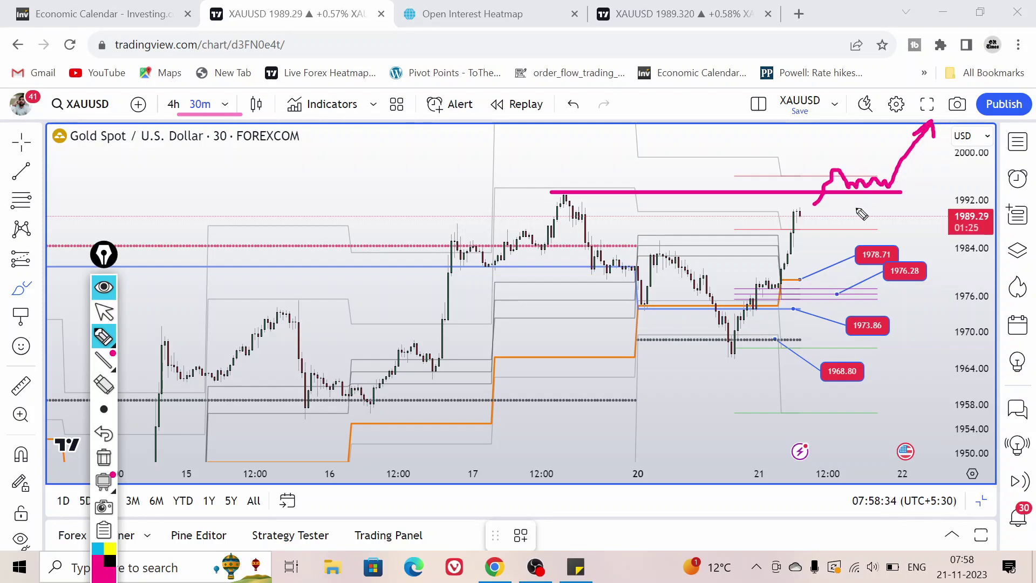
{"action": "left_click_drag", "start_coordinate": [795, 203], "coordinate": [815, 232]}
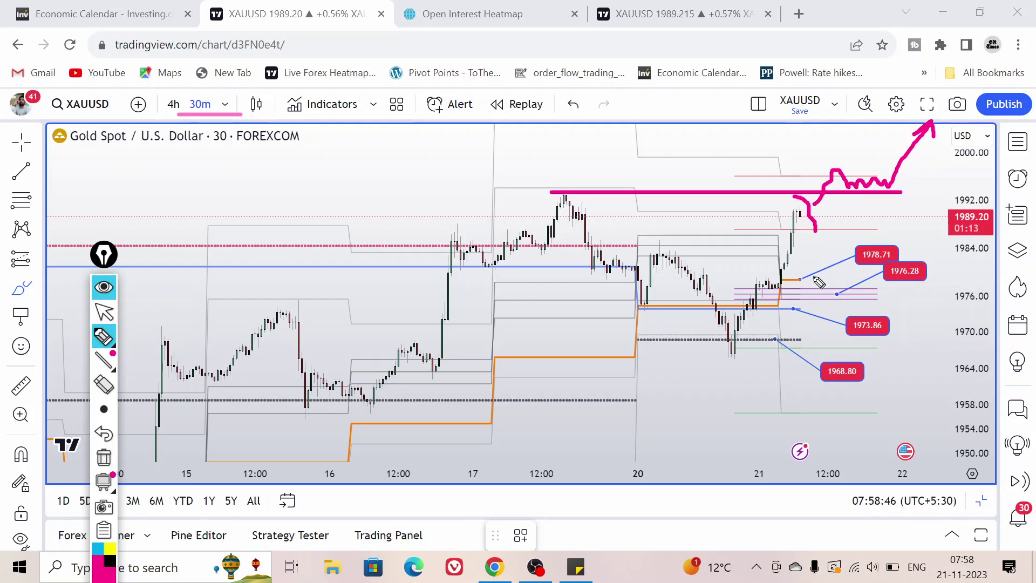
Step: Erase the pink line at the 17 November high together with the sketched price paths
{"action": "left_click", "coordinate": [104, 311]}
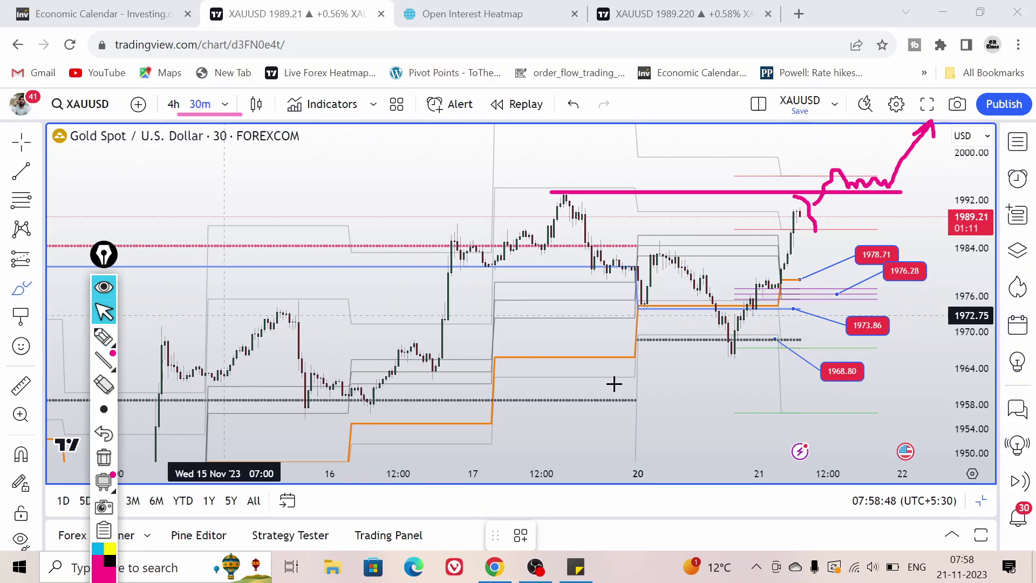
{"action": "scroll", "coordinate": [626, 397], "scroll_direction": "up", "scroll_amount": 4}
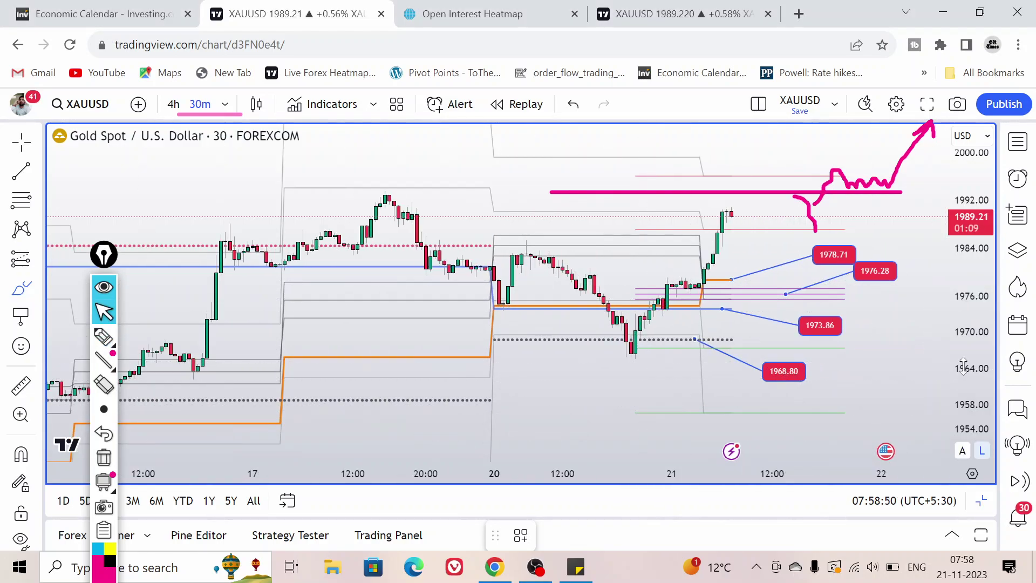
{"action": "left_click", "coordinate": [104, 385]}
{"action": "left_click", "coordinate": [763, 191]}
{"action": "left_click", "coordinate": [924, 136]}
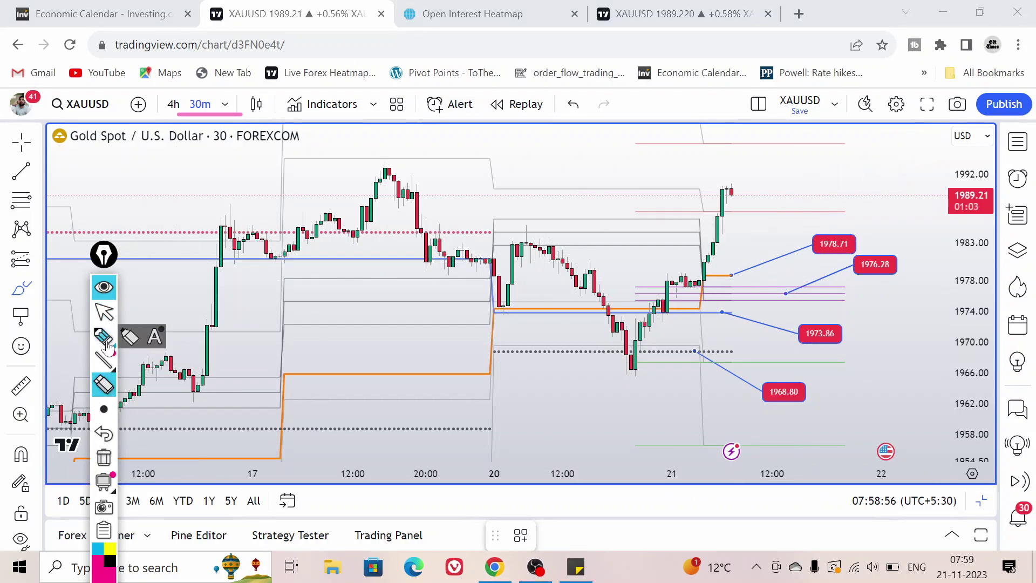
Step: Bracket the support zone between the orange and black dotted lines, and underline the 20 November low with a downward breakdown arrow
{"action": "left_click", "coordinate": [105, 338]}
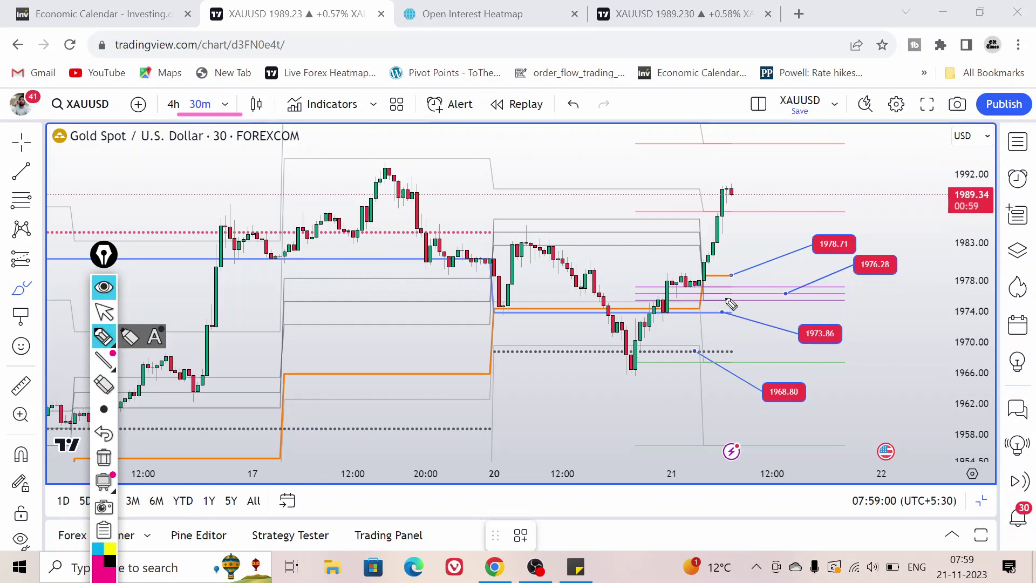
{"action": "mouse_move", "coordinate": [741, 277]}
{"action": "left_mouse_down"}
{"action": "mouse_move", "coordinate": [756, 301]}
{"action": "mouse_move", "coordinate": [747, 344]}
{"action": "left_mouse_up"}
{"action": "mouse_move", "coordinate": [613, 378]}
{"action": "left_mouse_down"}
{"action": "mouse_move", "coordinate": [703, 381]}
{"action": "mouse_move", "coordinate": [607, 384]}
{"action": "mouse_move", "coordinate": [749, 385]}
{"action": "left_mouse_up"}
{"action": "left_click_drag", "start_coordinate": [639, 382], "coordinate": [883, 383]}
{"action": "mouse_move", "coordinate": [772, 372]}
{"action": "left_mouse_down"}
{"action": "mouse_move", "coordinate": [804, 414]}
{"action": "mouse_move", "coordinate": [814, 452]}
{"action": "mouse_move", "coordinate": [833, 437]}
{"action": "left_mouse_up"}
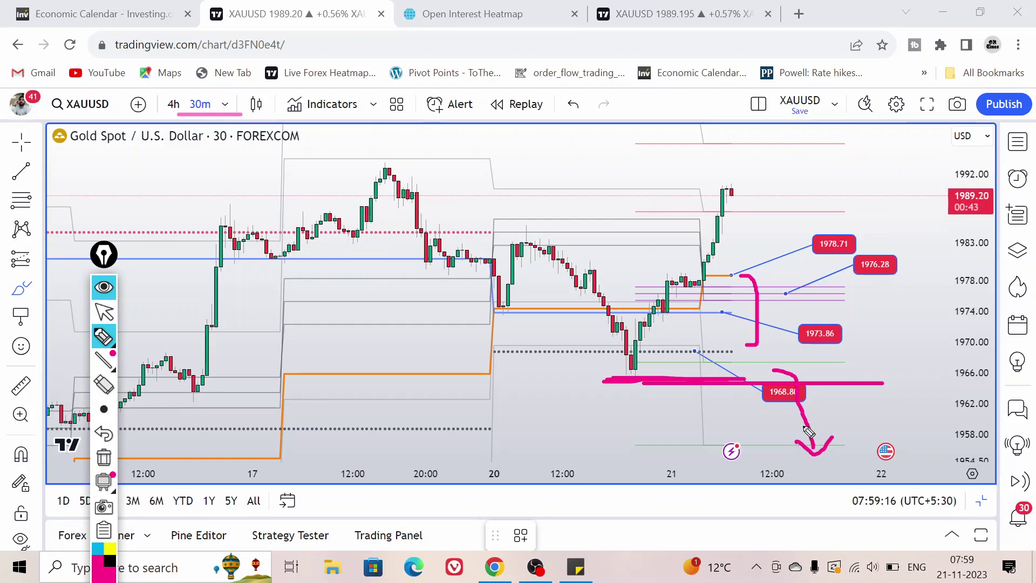
Step: Mark the resistance with pink strokes from the 17 November high across to beyond the latest candles
{"action": "mouse_move", "coordinate": [465, 173]}
{"action": "left_mouse_down"}
{"action": "mouse_move", "coordinate": [380, 168]}
{"action": "mouse_move", "coordinate": [513, 166]}
{"action": "left_mouse_up"}
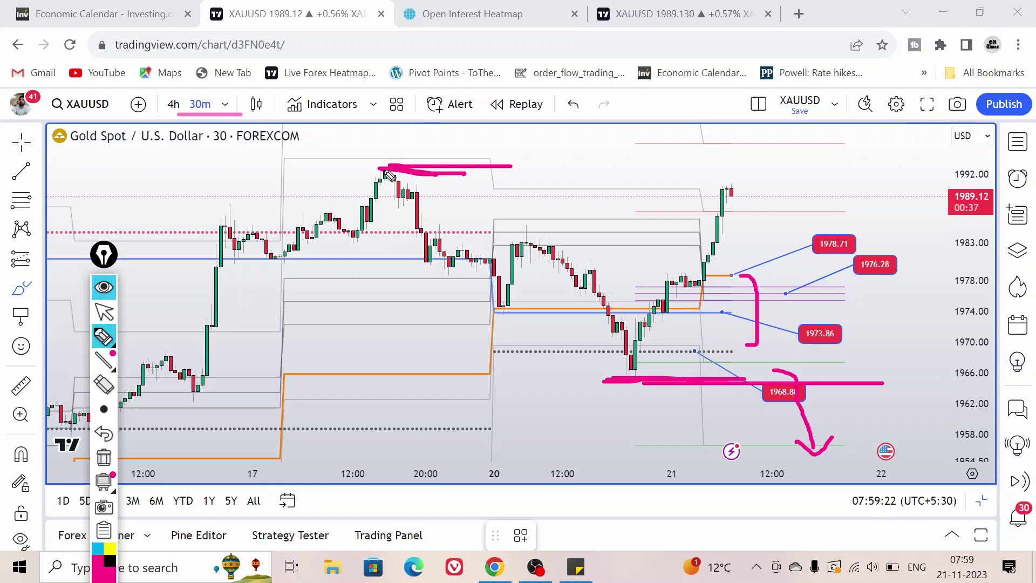
{"action": "left_click_drag", "start_coordinate": [386, 171], "coordinate": [790, 169]}
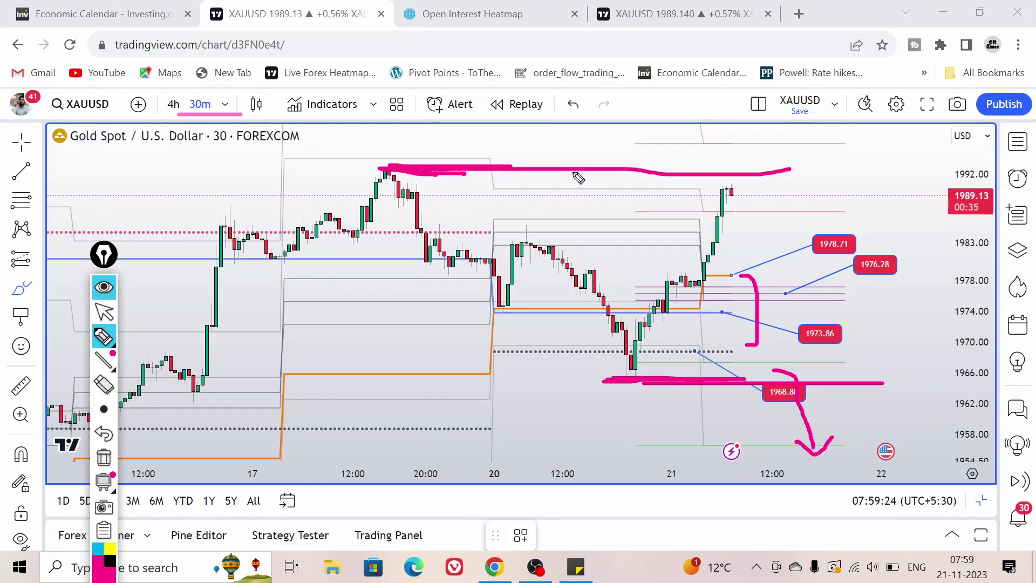
{"action": "left_click_drag", "start_coordinate": [524, 173], "coordinate": [878, 169]}
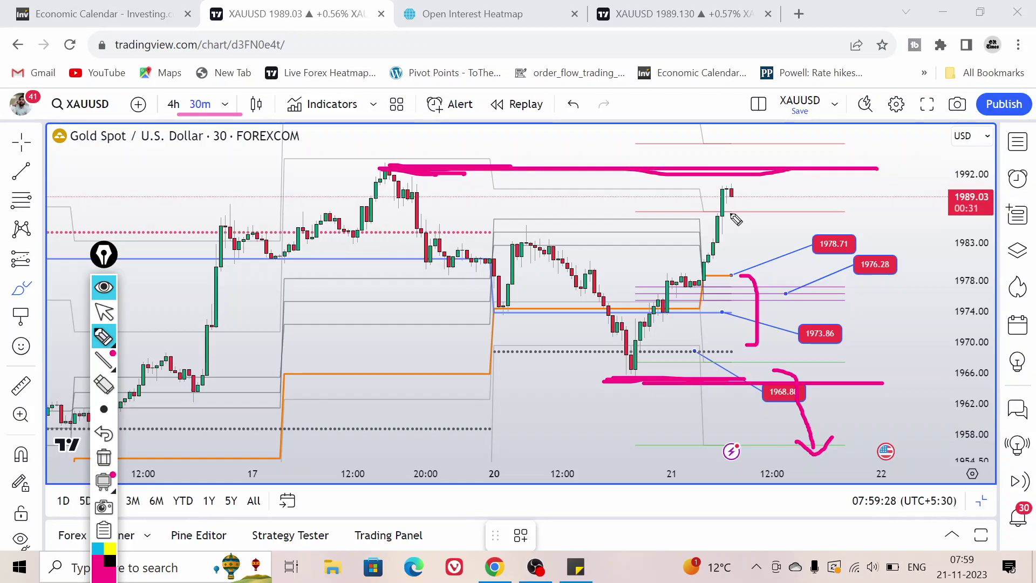
Step: Circle the 1978.71, 1976.28 and 1973.86 notes and draw a rising arrow from the bracketed support zone
{"action": "mouse_move", "coordinate": [817, 233]}
{"action": "left_mouse_down"}
{"action": "mouse_move", "coordinate": [847, 254]}
{"action": "mouse_move", "coordinate": [848, 231]}
{"action": "mouse_move", "coordinate": [850, 273]}
{"action": "mouse_move", "coordinate": [893, 249]}
{"action": "left_mouse_up"}
{"action": "mouse_move", "coordinate": [828, 319]}
{"action": "left_mouse_down"}
{"action": "mouse_move", "coordinate": [791, 331]}
{"action": "mouse_move", "coordinate": [816, 325]}
{"action": "left_mouse_up"}
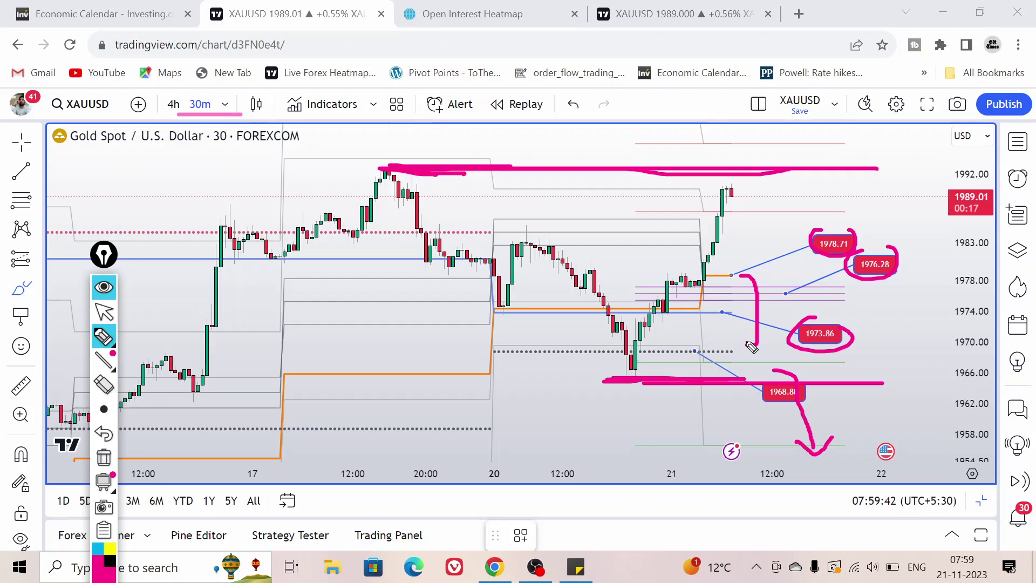
{"action": "mouse_move", "coordinate": [770, 291]}
{"action": "left_mouse_down"}
{"action": "mouse_move", "coordinate": [823, 198]}
{"action": "mouse_move", "coordinate": [842, 190]}
{"action": "mouse_move", "coordinate": [850, 213]}
{"action": "left_mouse_up"}
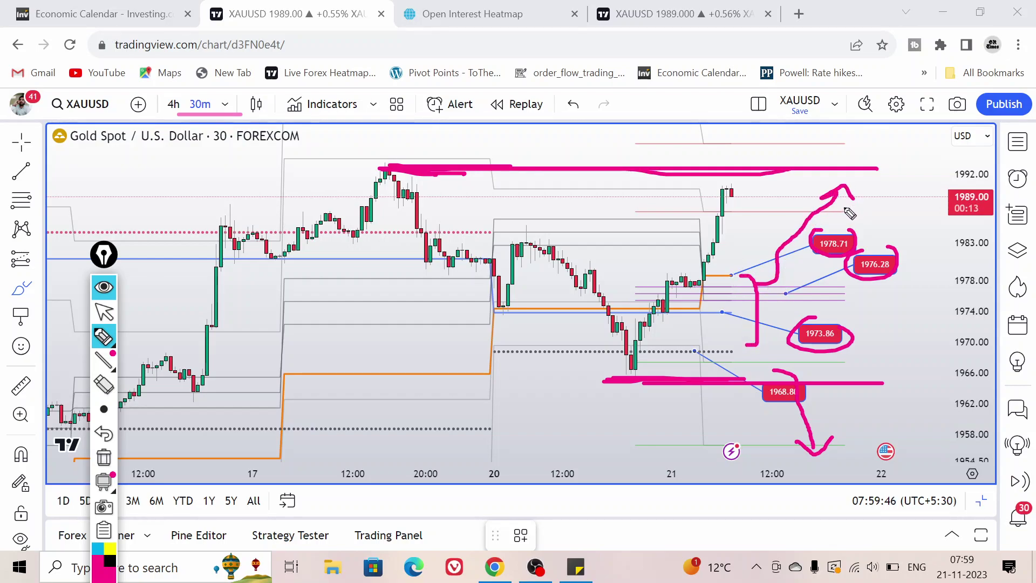
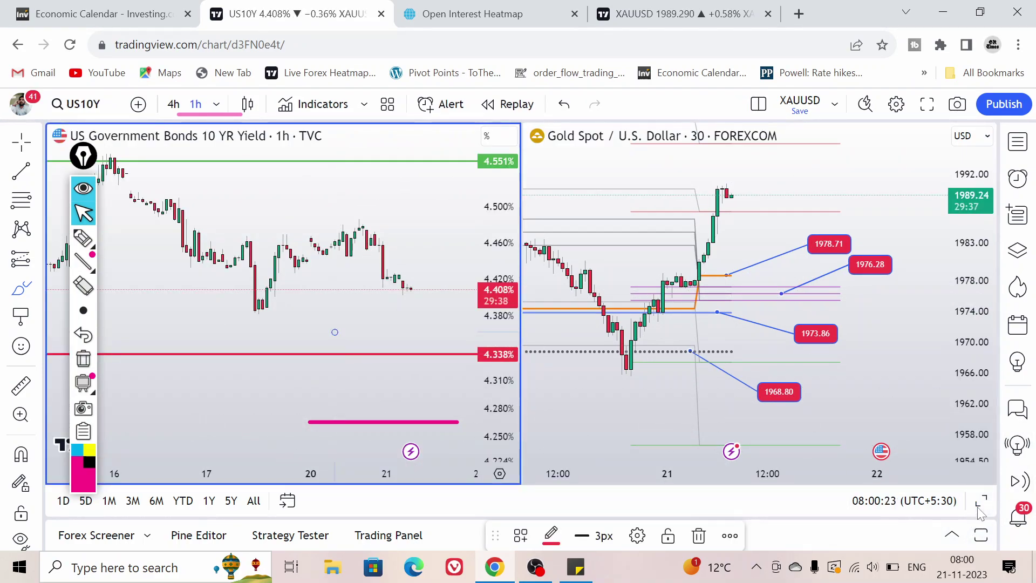
Step: Maximize the US10Y yield chart and switch it to the 1 day timeframe
{"action": "left_click", "coordinate": [978, 509]}
{"action": "scroll", "coordinate": [714, 352], "scroll_direction": "down", "scroll_amount": 5}
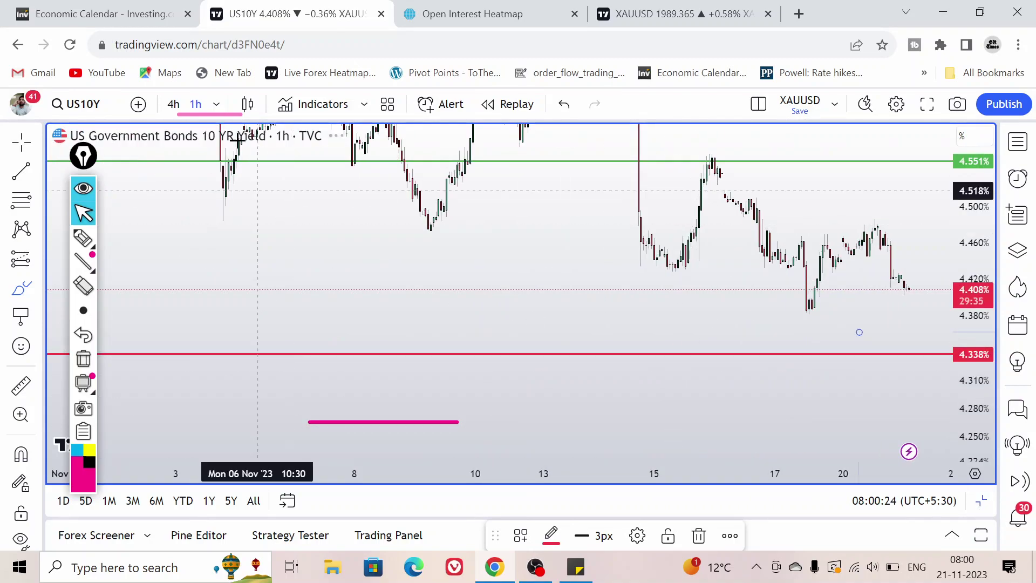
{"action": "left_click", "coordinate": [217, 105]}
{"action": "scroll", "coordinate": [250, 407], "scroll_direction": "down", "scroll_amount": 5}
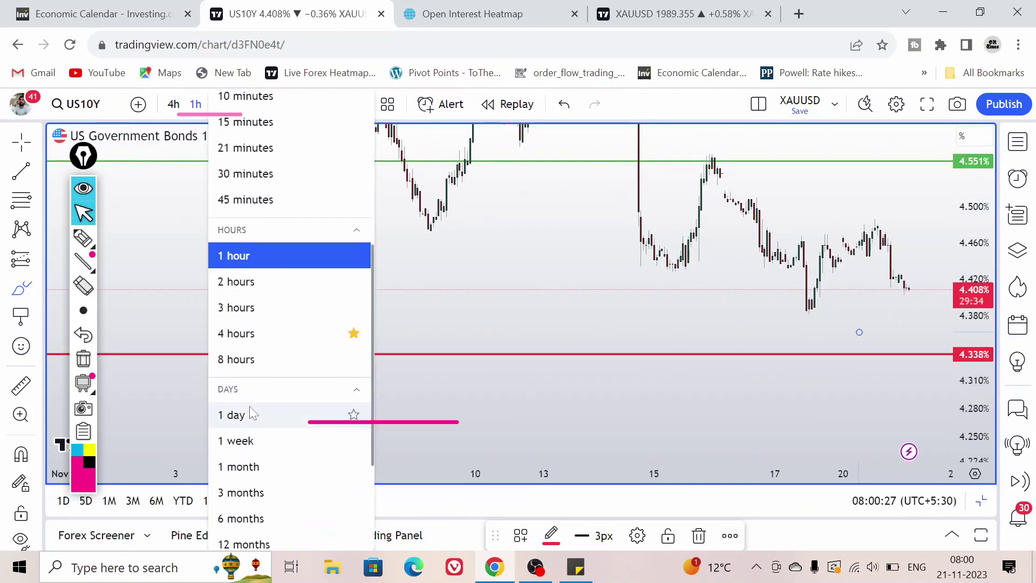
{"action": "left_click", "coordinate": [237, 414]}
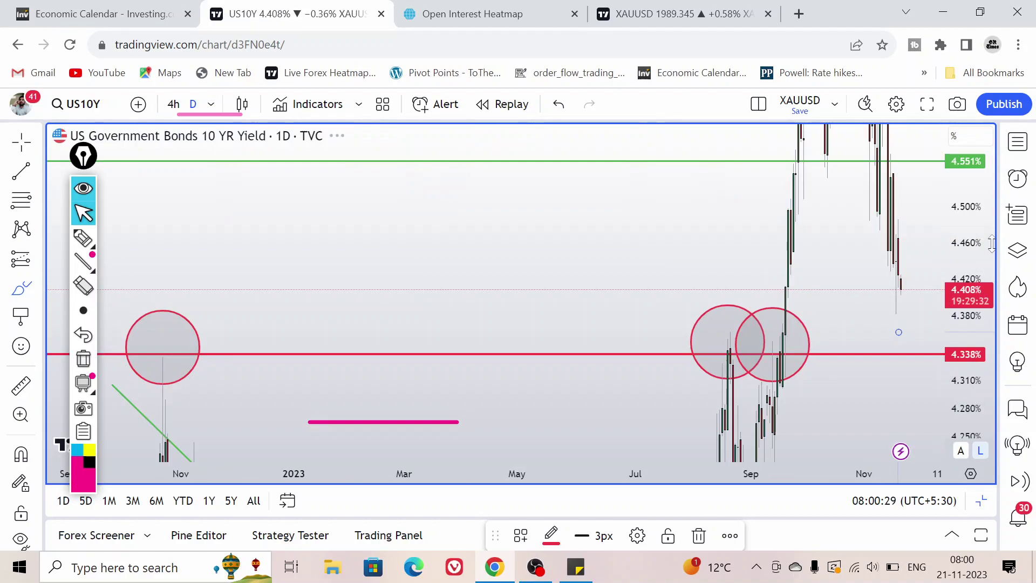
Step: Sketch a pink path on the US10Y chart dropping to the red 4.338% line and bouncing upward with an arrow
{"action": "scroll", "coordinate": [828, 398], "scroll_direction": "up", "scroll_amount": 5}
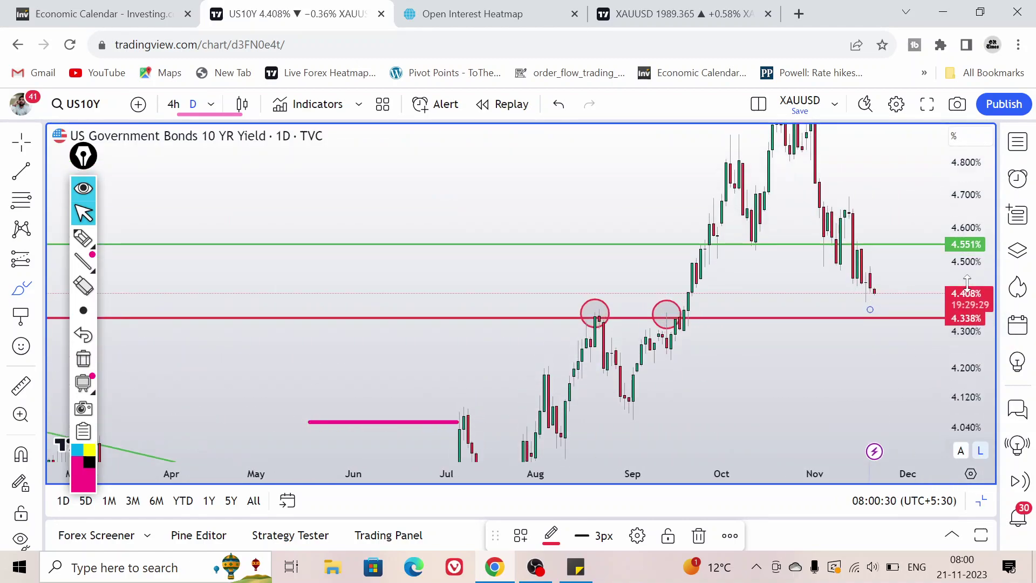
{"action": "scroll", "coordinate": [820, 319], "scroll_direction": "up", "scroll_amount": 3}
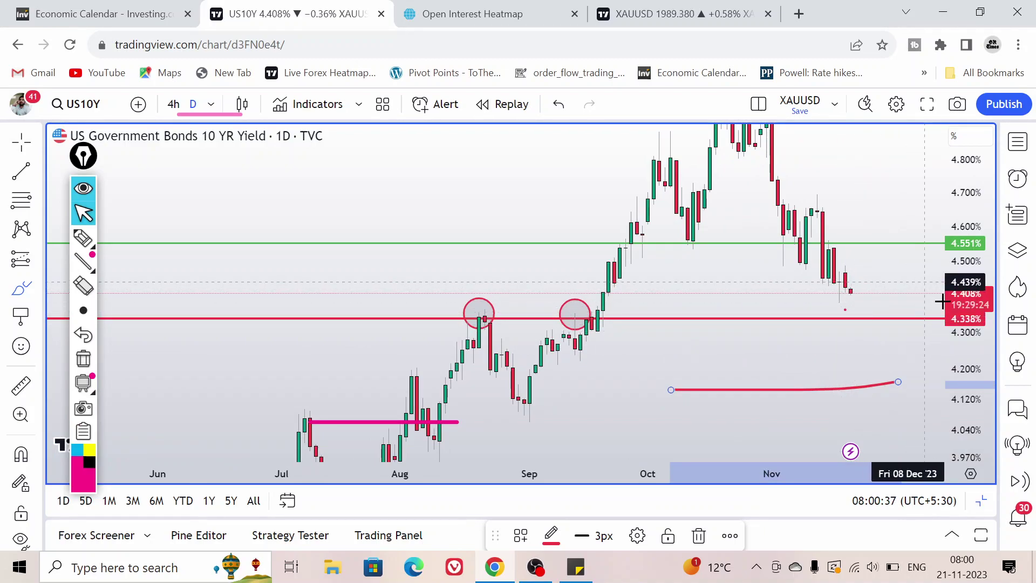
{"action": "scroll", "coordinate": [851, 305], "scroll_direction": "up", "scroll_amount": 1}
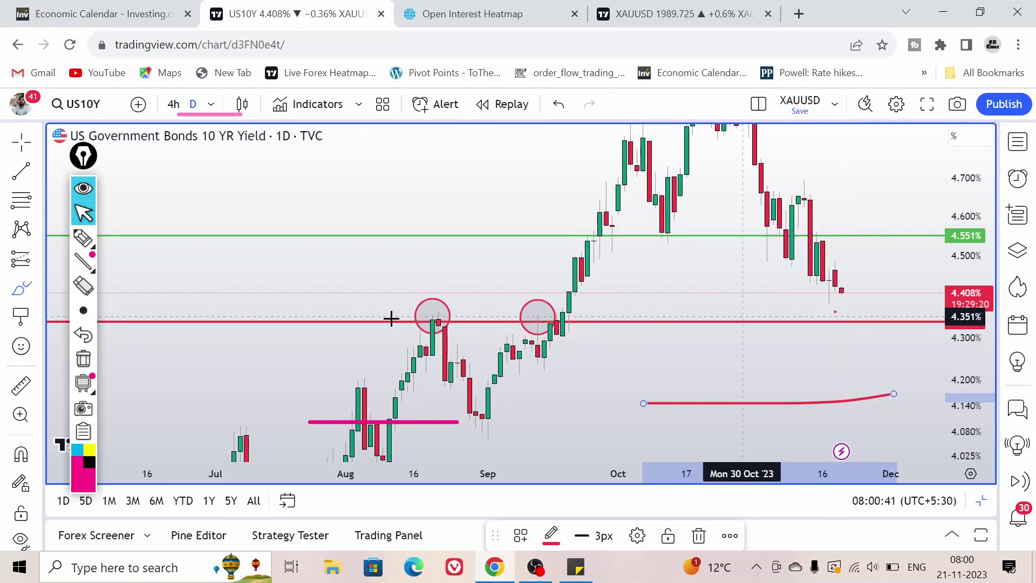
{"action": "left_click", "coordinate": [83, 238]}
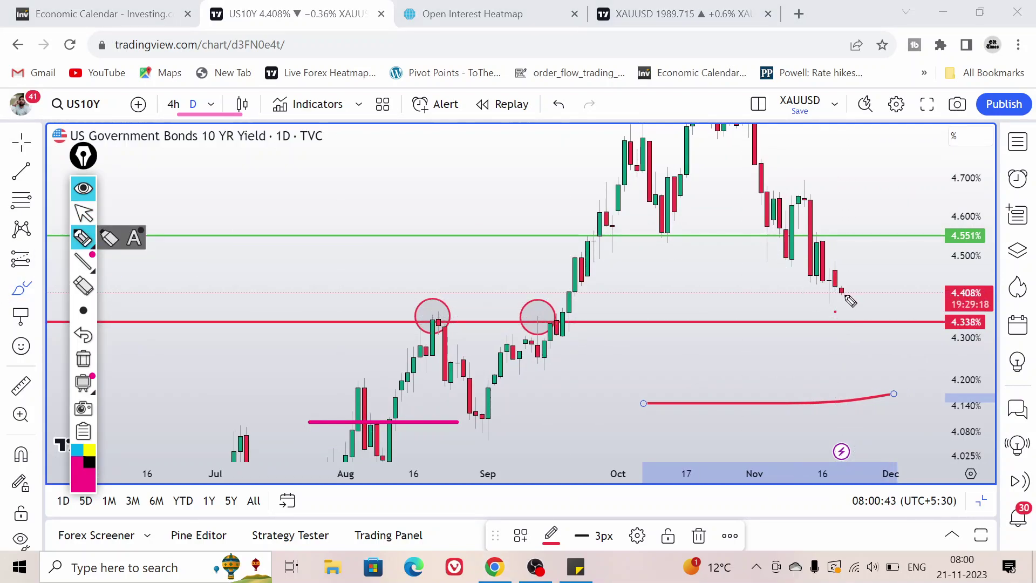
{"action": "left_click_drag", "start_coordinate": [843, 295], "coordinate": [856, 323]}
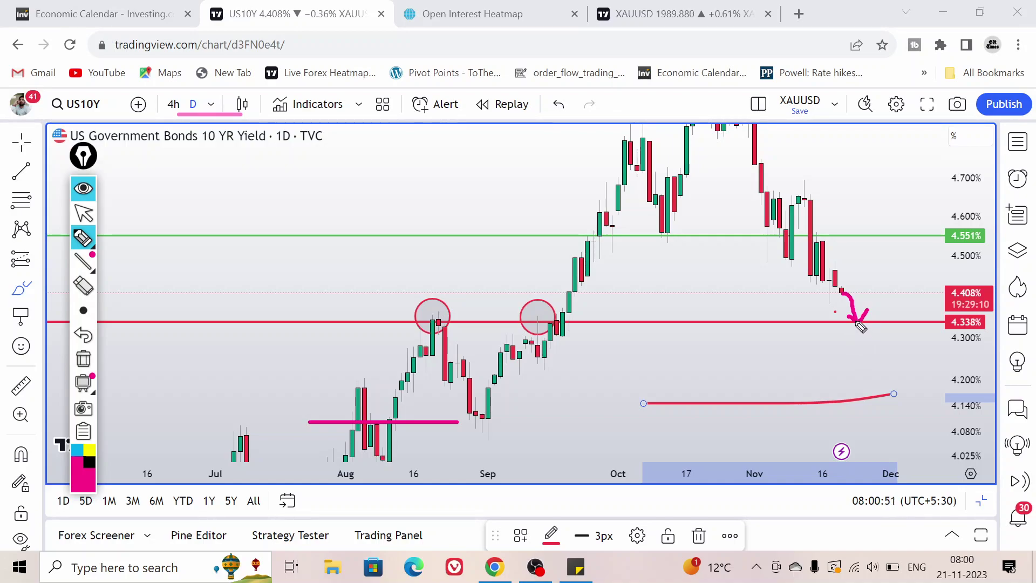
{"action": "left_click_drag", "start_coordinate": [877, 322], "coordinate": [904, 275]}
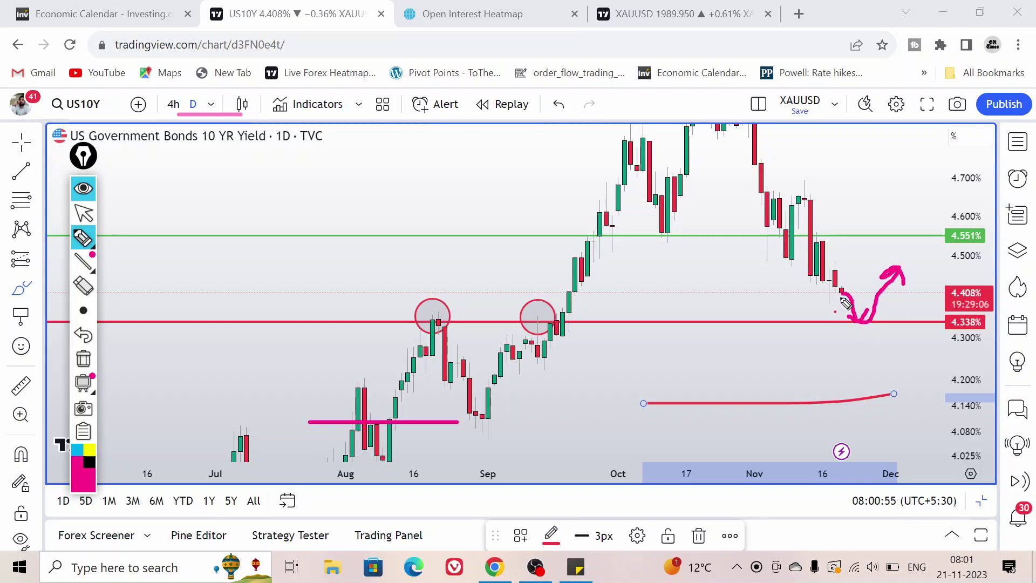
{"action": "mouse_move", "coordinate": [855, 301]}
{"action": "left_mouse_down"}
{"action": "mouse_move", "coordinate": [854, 313]}
{"action": "mouse_move", "coordinate": [845, 308]}
{"action": "left_mouse_up"}
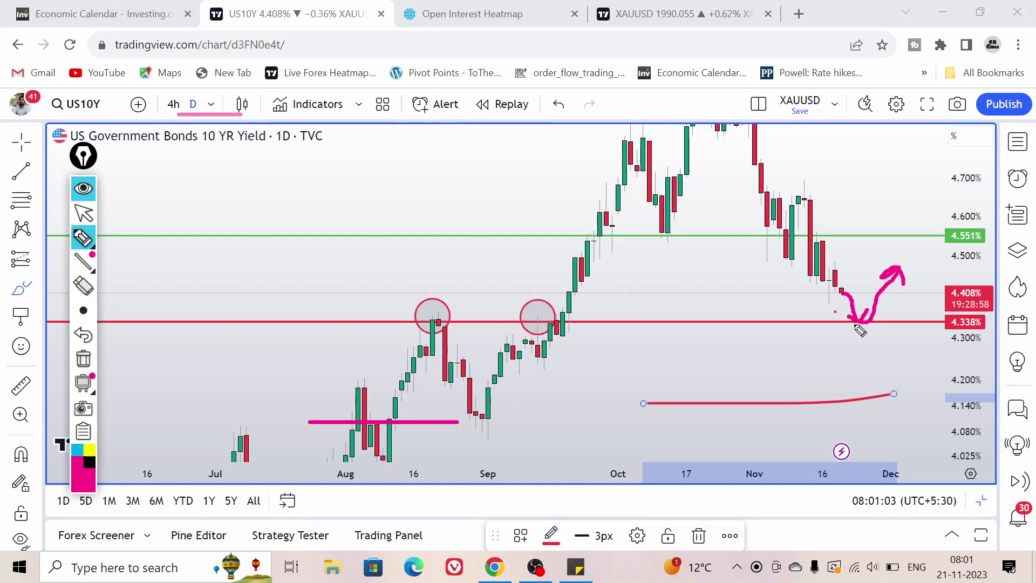
{"action": "left_click", "coordinate": [83, 214]}
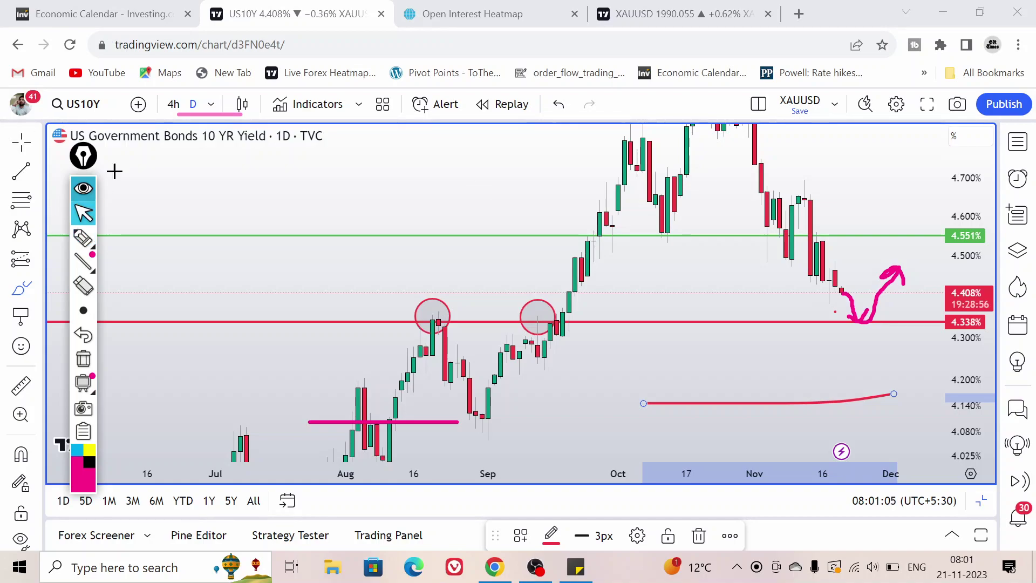
Step: Bring back the 30-minute FOREXCOM gold chart at full size and hide the pink annotations
{"action": "left_click", "coordinate": [626, 13]}
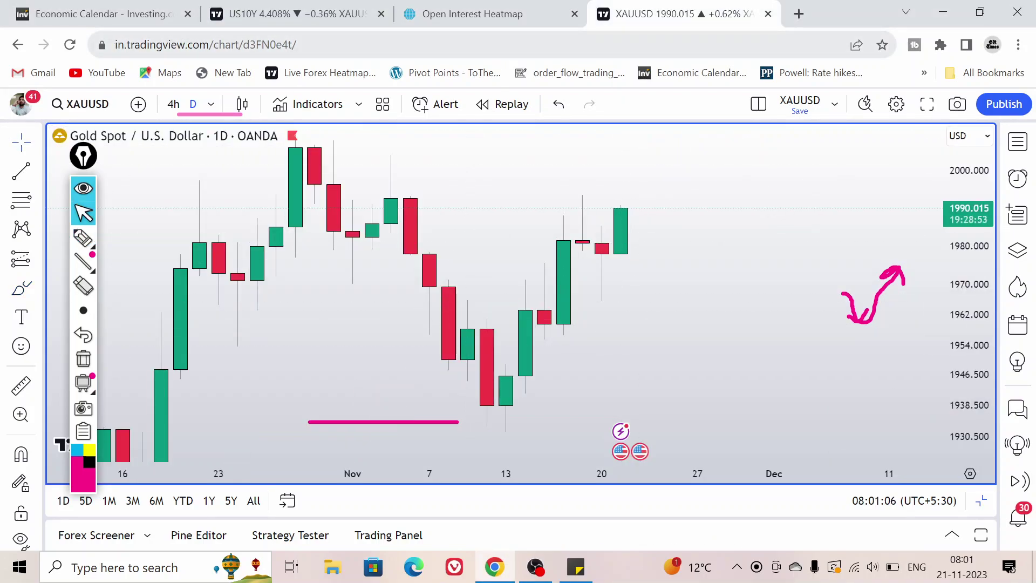
{"action": "left_click", "coordinate": [256, 7]}
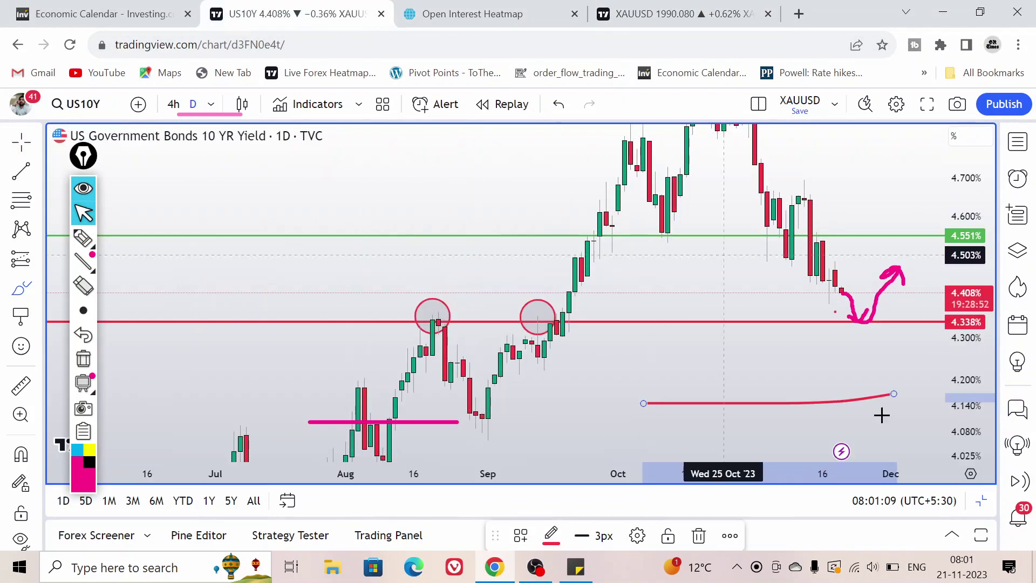
{"action": "left_click", "coordinate": [980, 503]}
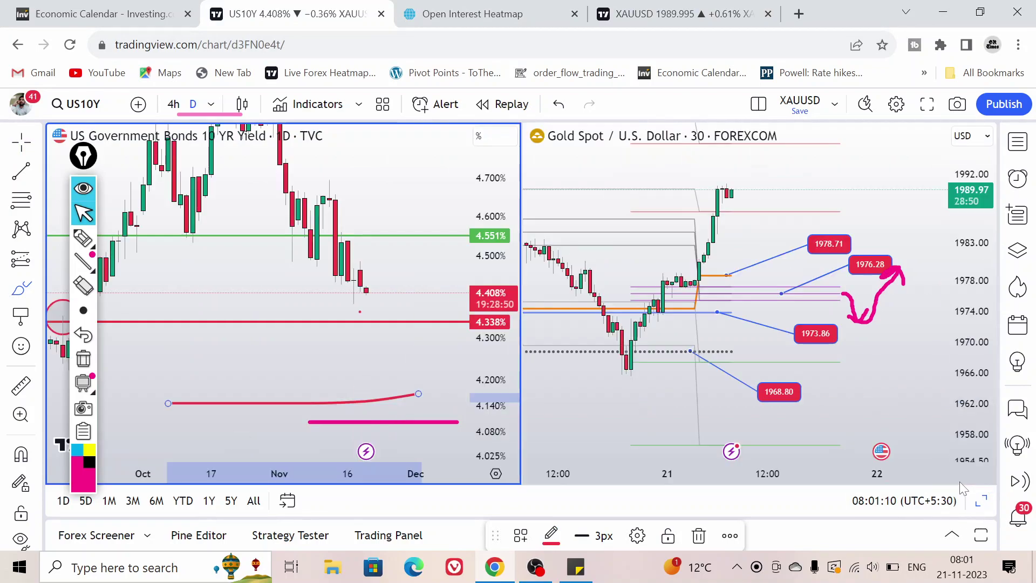
{"action": "left_click", "coordinate": [867, 354]}
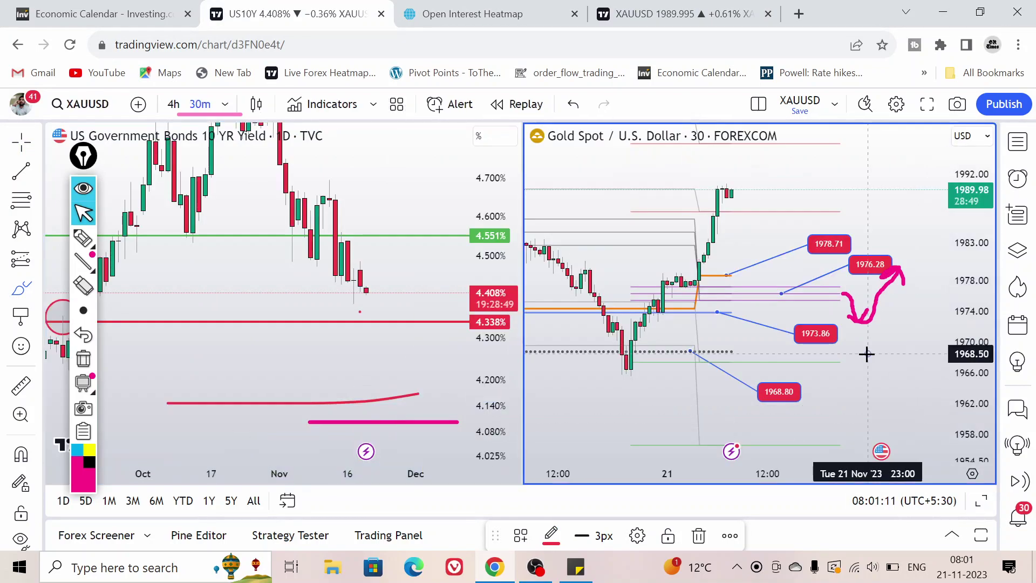
{"action": "left_click", "coordinate": [979, 501]}
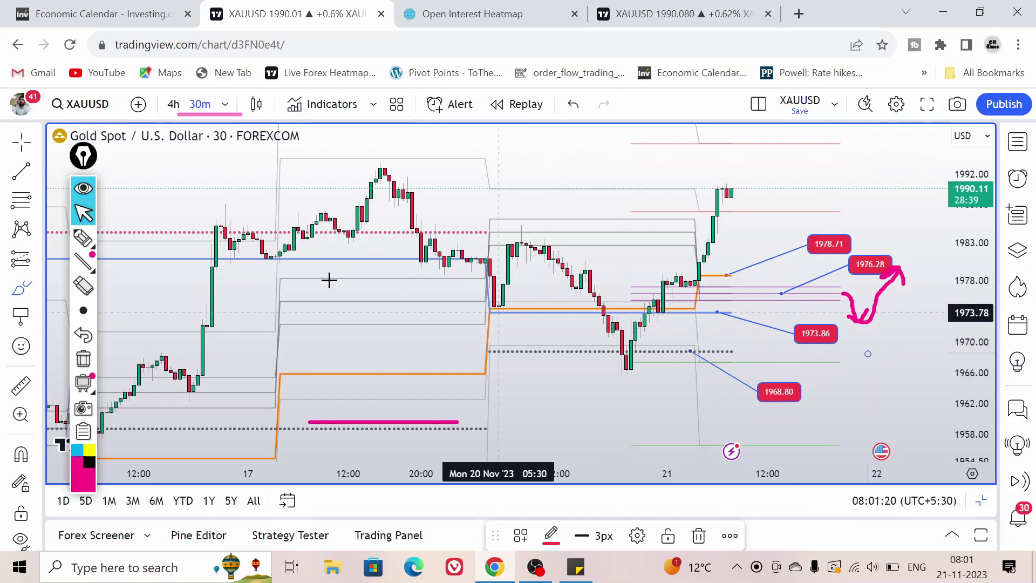
{"action": "left_click", "coordinate": [83, 188]}
{"action": "left_click_drag", "start_coordinate": [82, 165], "coordinate": [83, 302]}
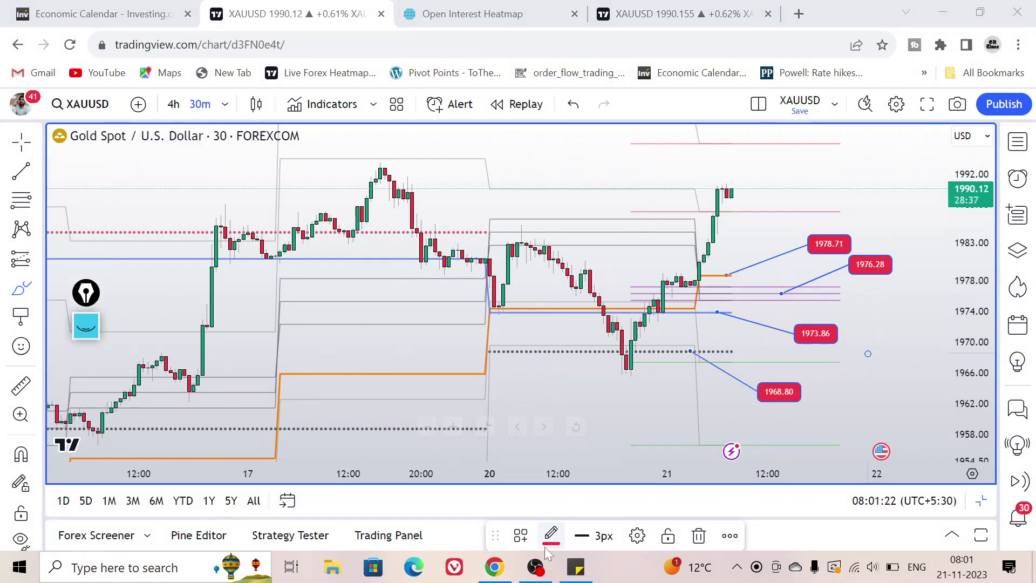